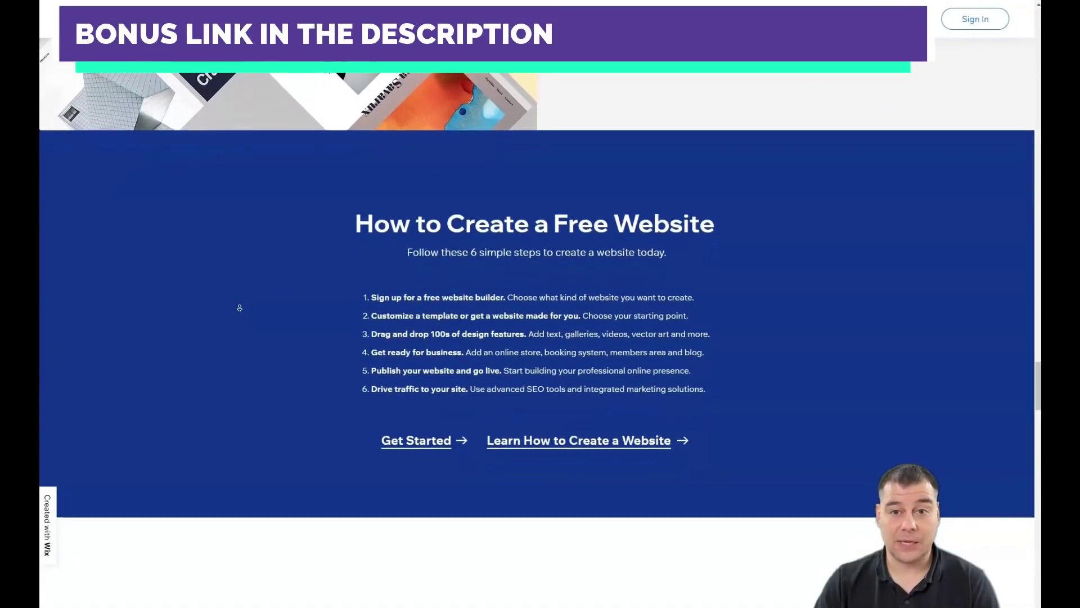
- Create a new site of the kind Other and choose to build it from a template with the Editor
left_click(240, 299)
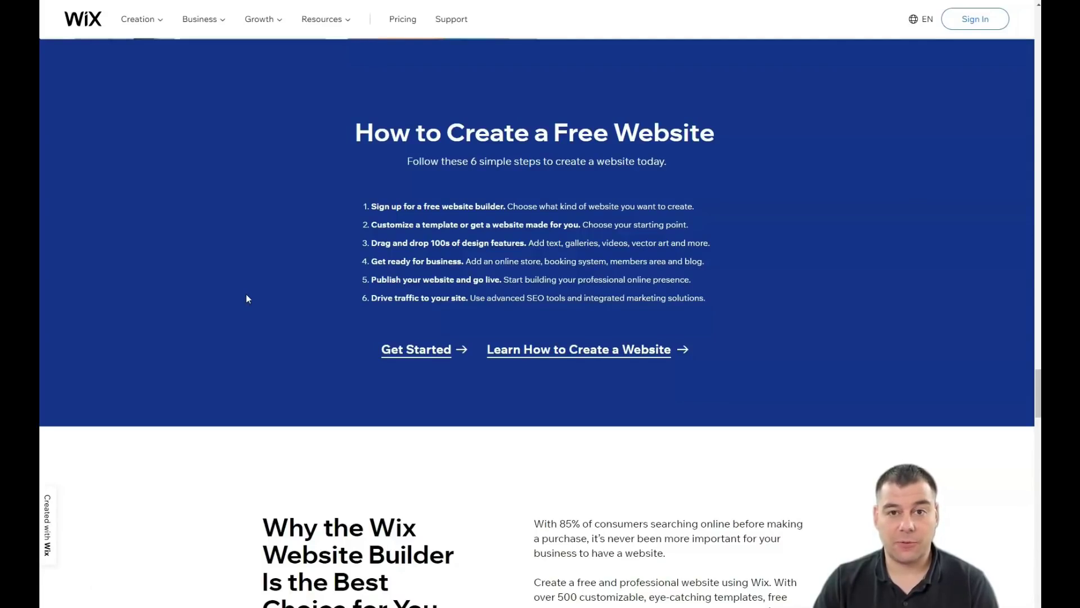
left_click(742, 183)
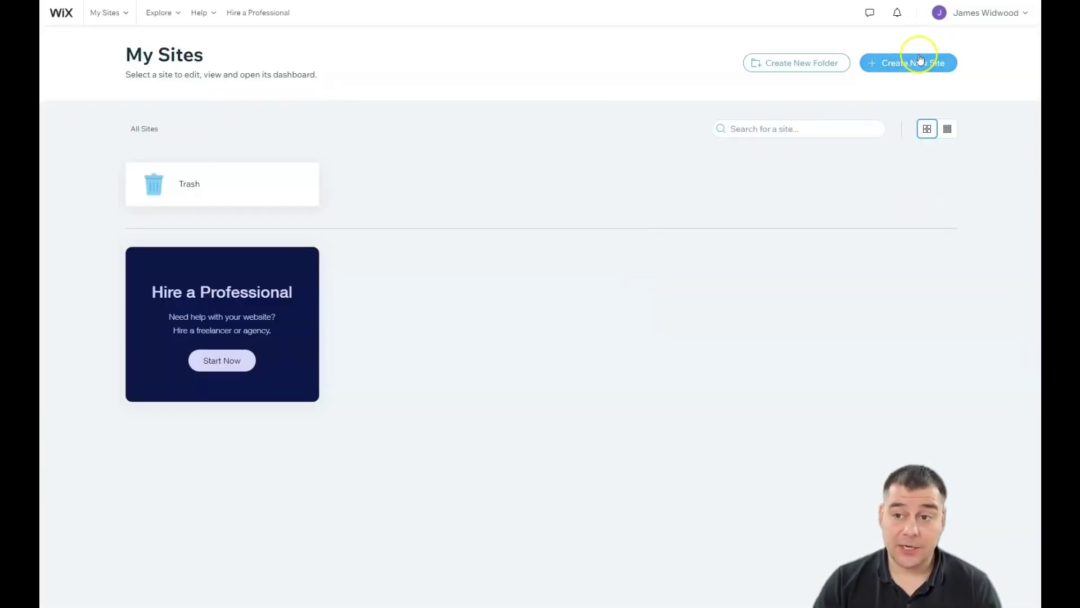
left_click(892, 71)
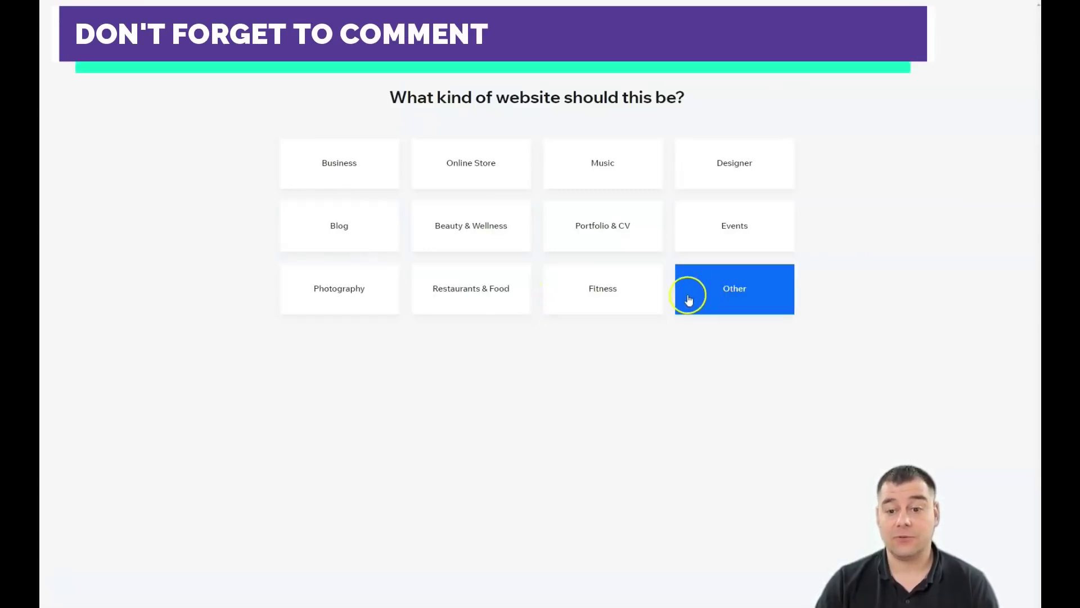
left_click(733, 290)
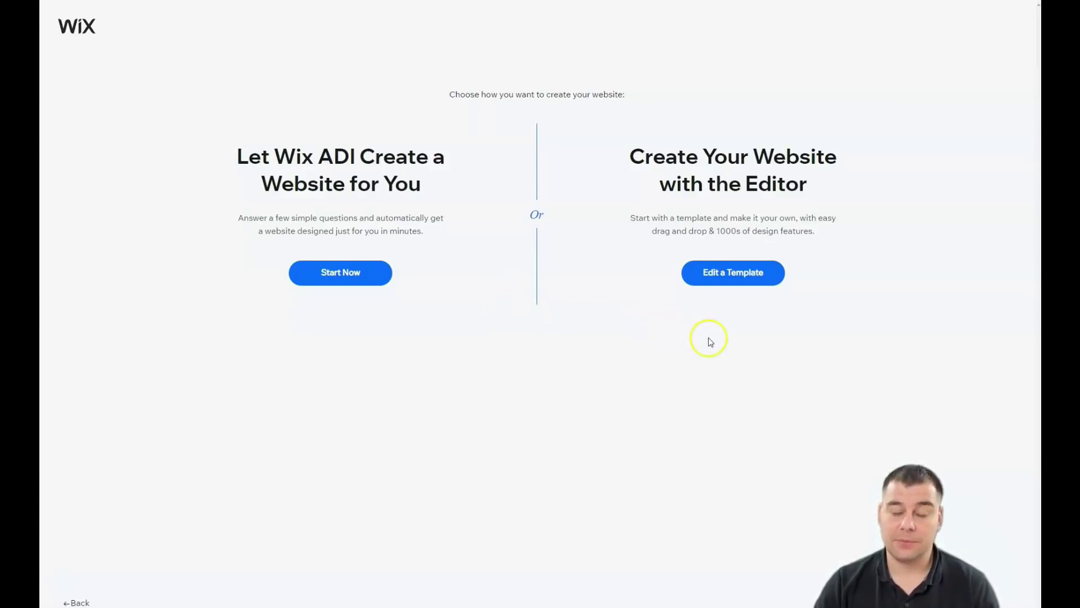
left_click(720, 274)
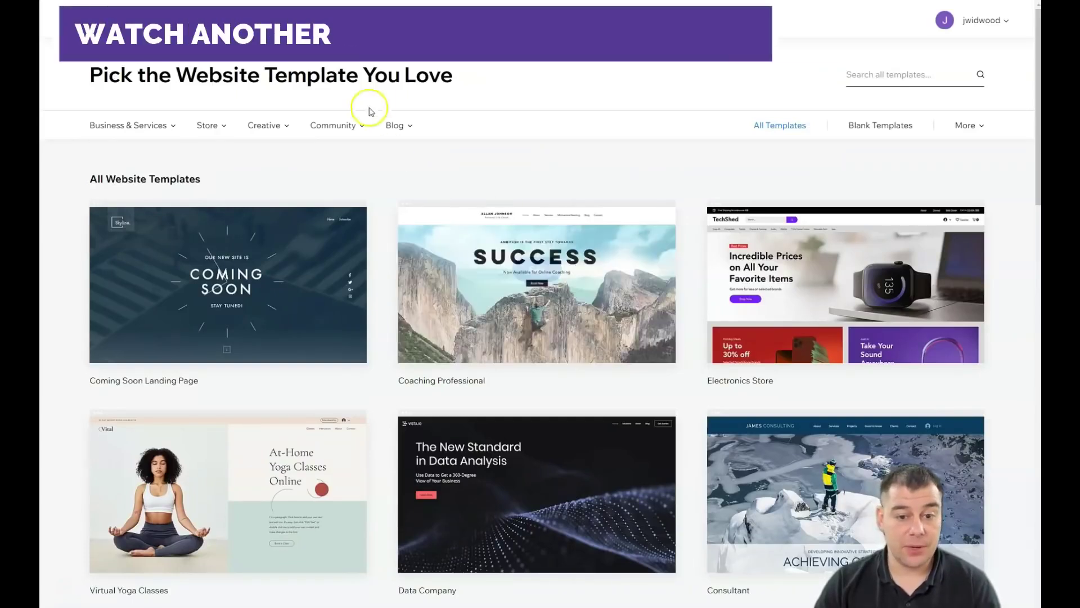
- Browse the website templates on pages 1 to 3 of the template gallery
scroll(582, 237, "down", 5)
scroll(581, 243, "down", 9)
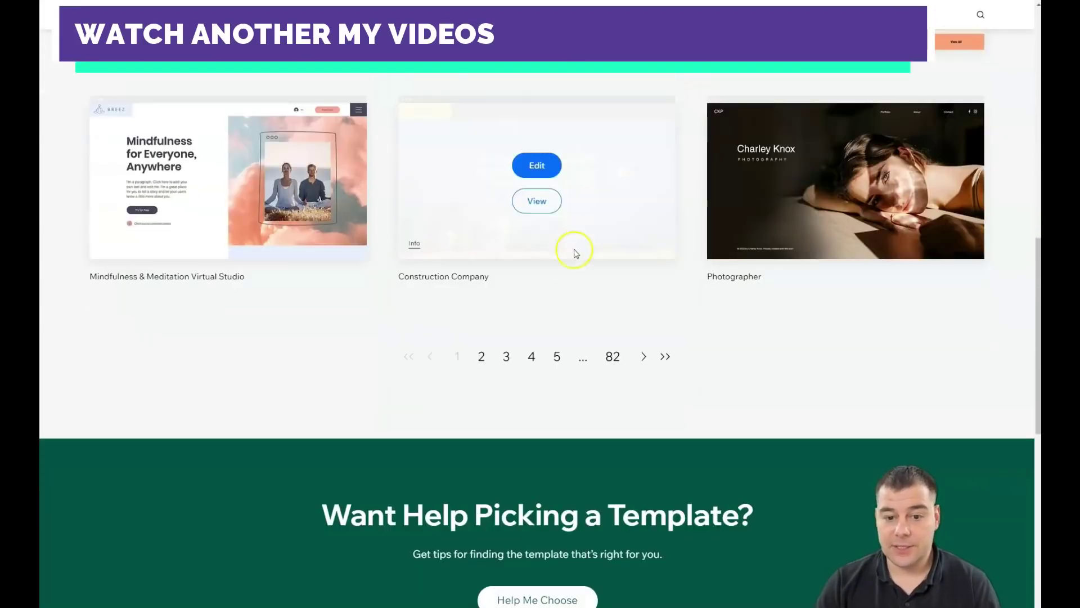
left_click(477, 360)
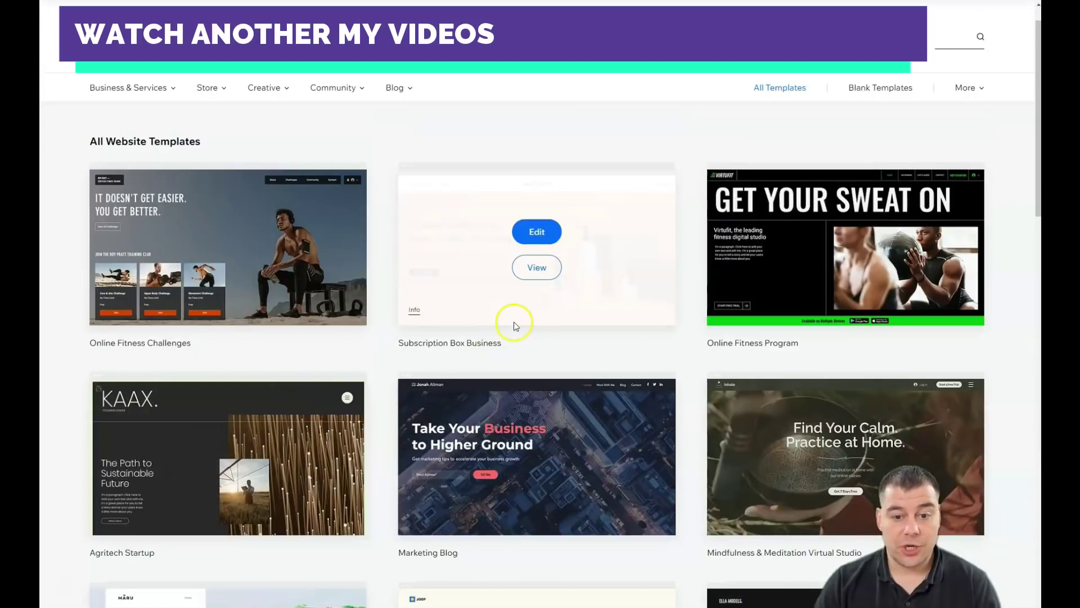
scroll(586, 329, "down", 6)
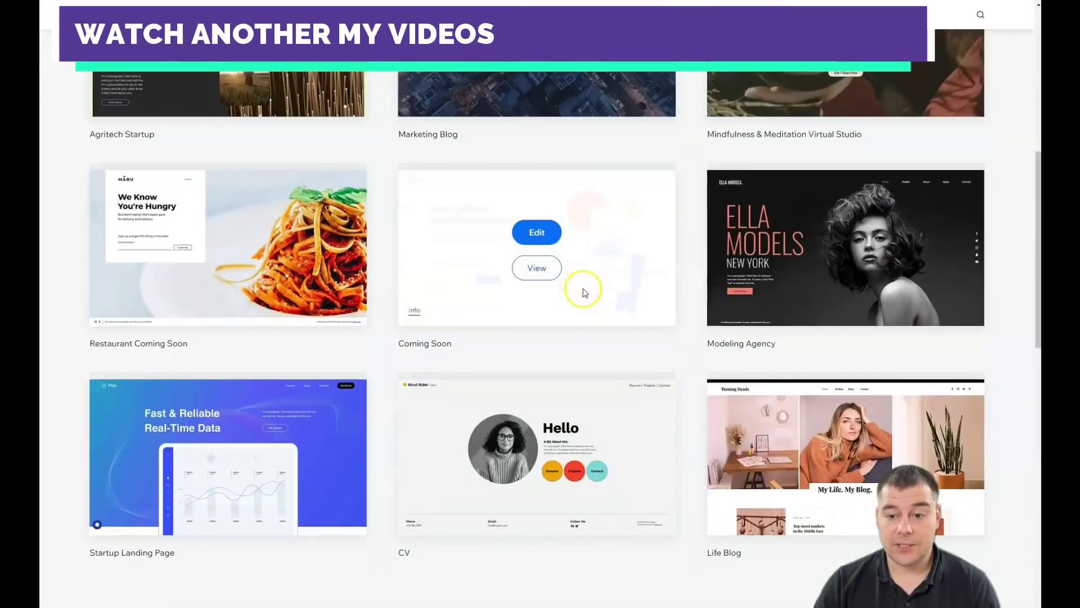
scroll(574, 244, "down", 4)
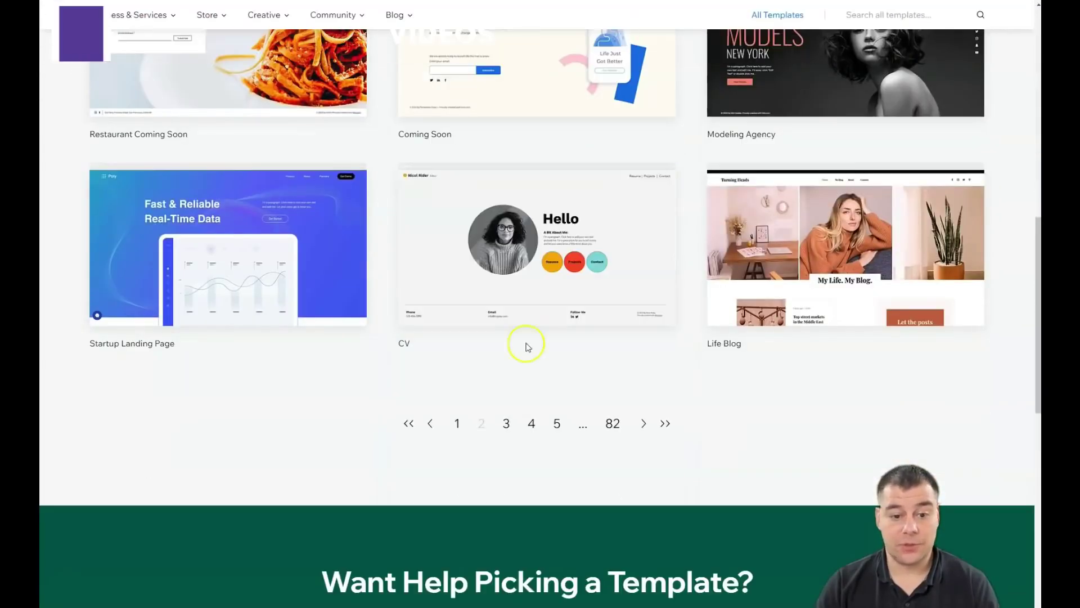
left_click(506, 425)
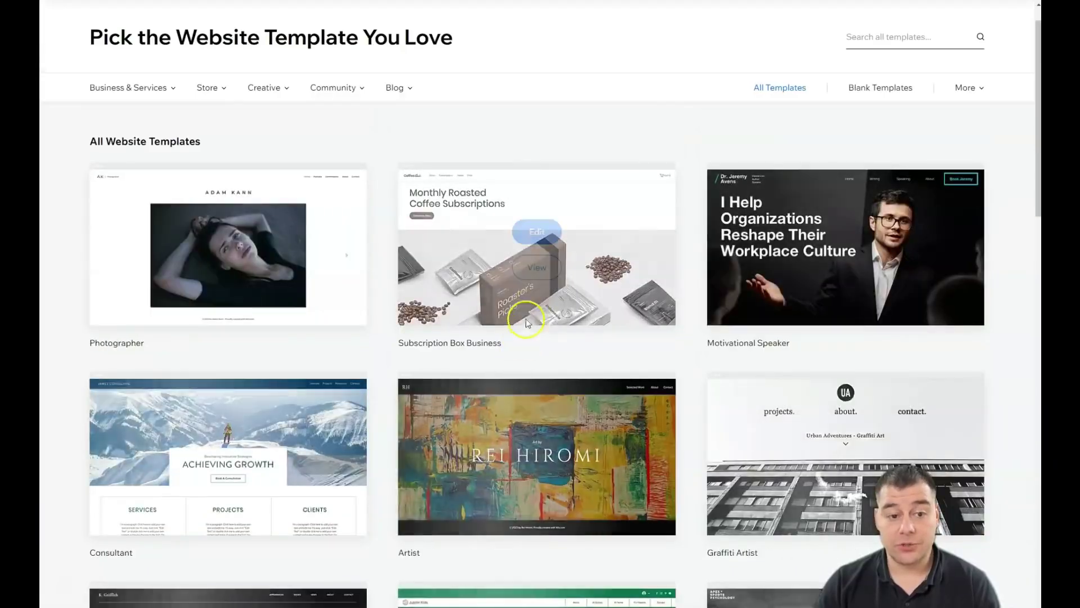
scroll(623, 325, "down", 1)
scroll(613, 304, "down", 6)
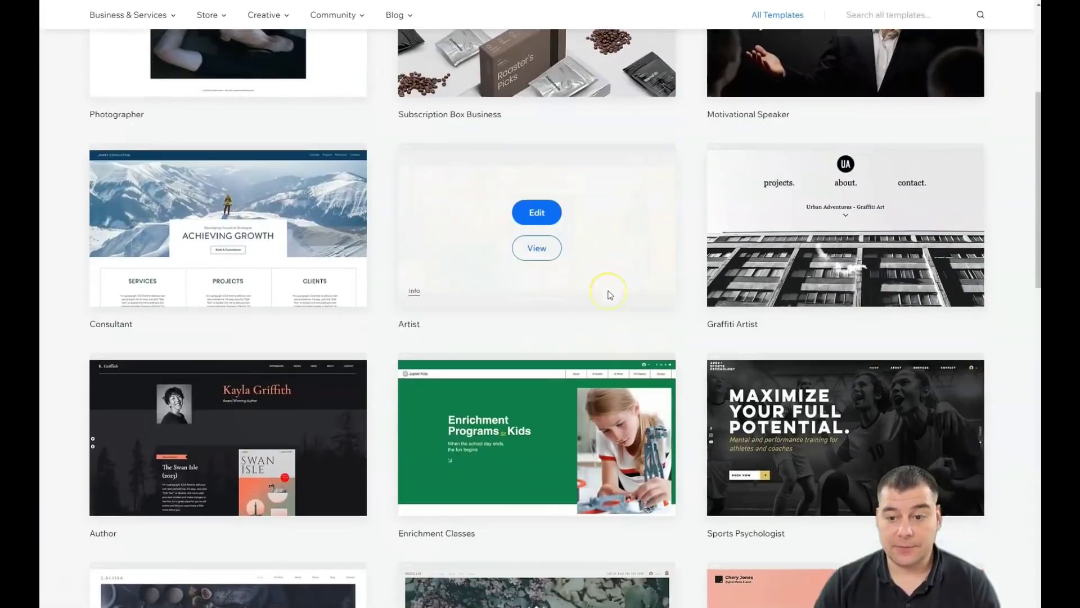
scroll(608, 291, "down", 4)
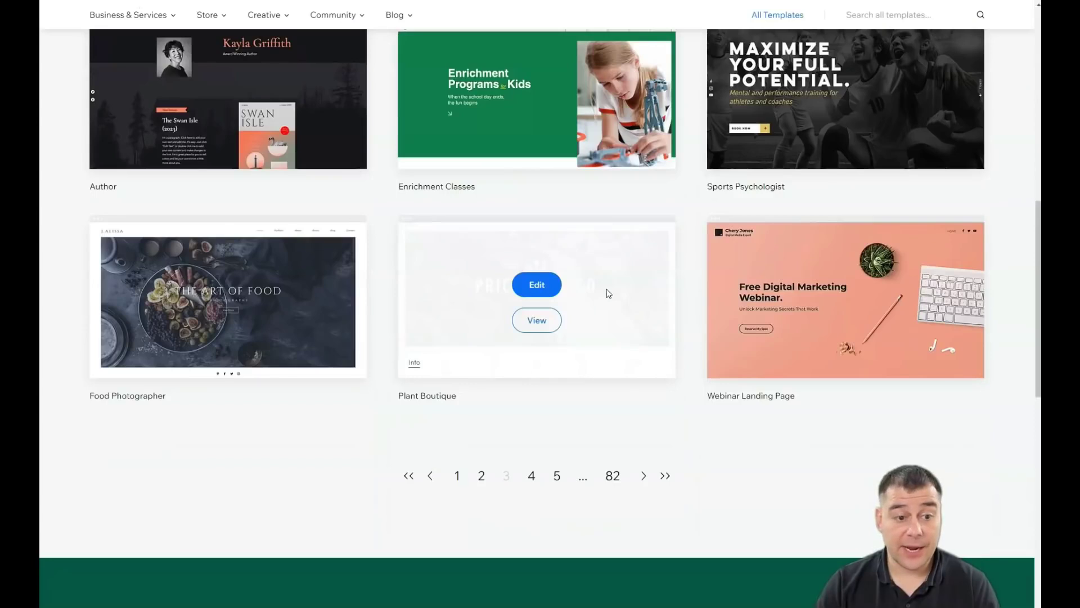
- Browse the website templates on pages 4 and 5 and go on to page 7 of the gallery
left_click(531, 478)
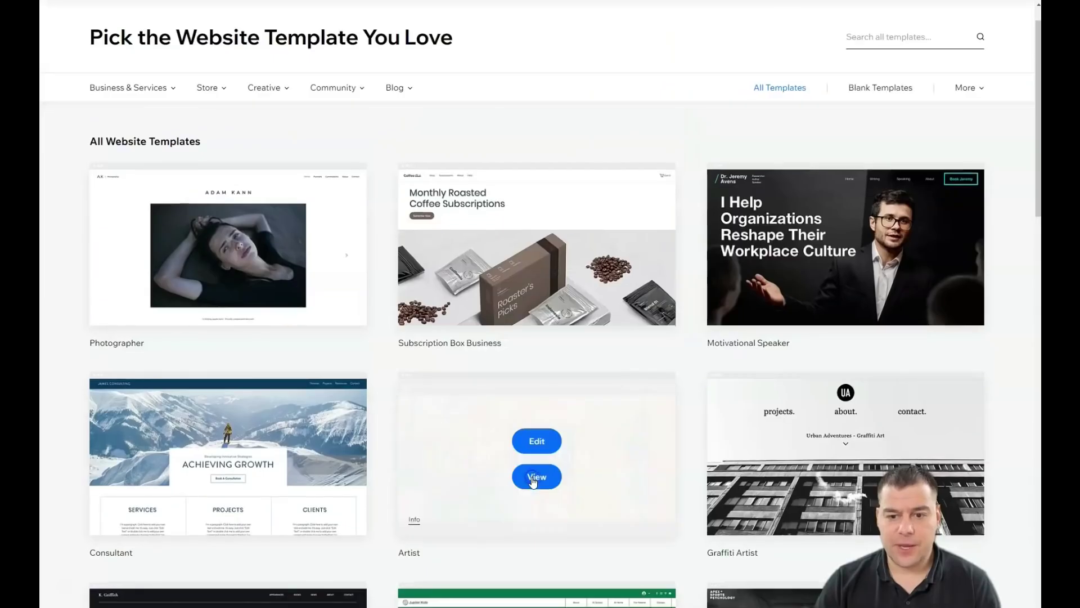
scroll(514, 357, "down", 5)
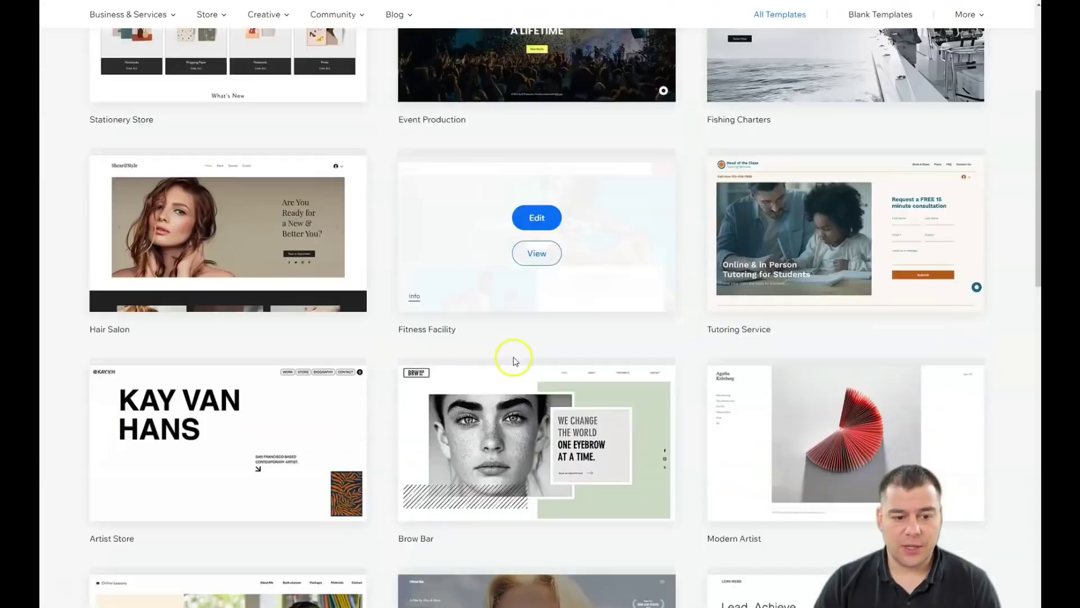
scroll(523, 306, "down", 3)
scroll(537, 295, "down", 2)
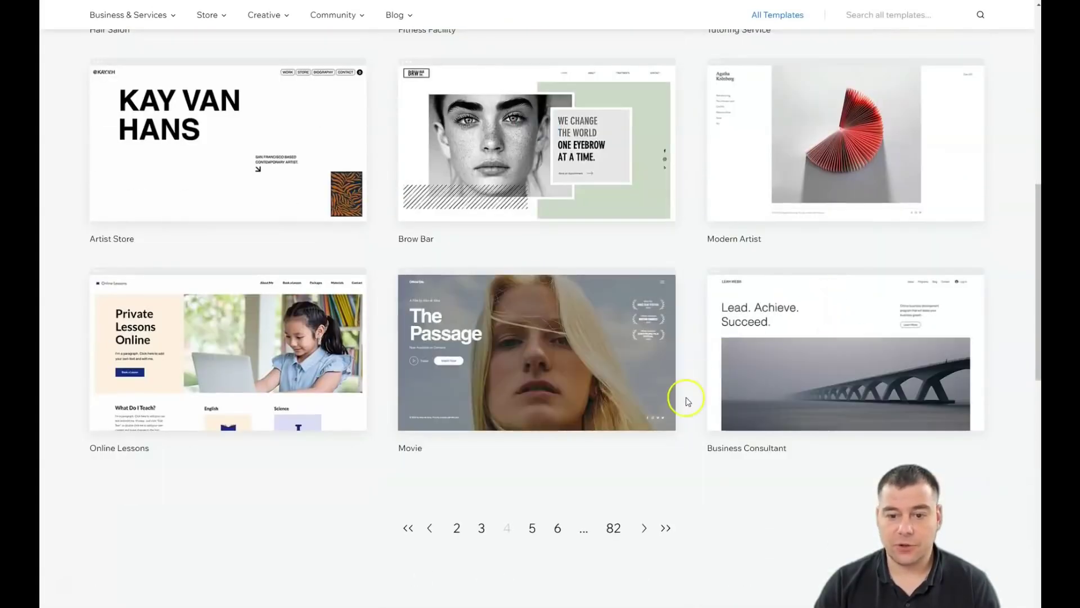
scroll(695, 385, "down", 2)
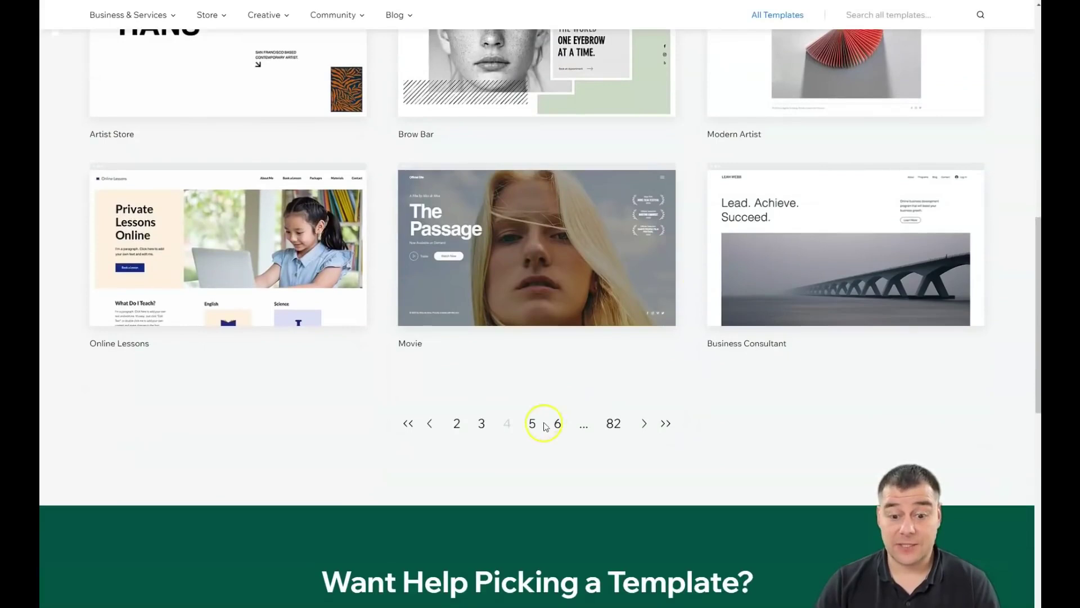
left_click(537, 424)
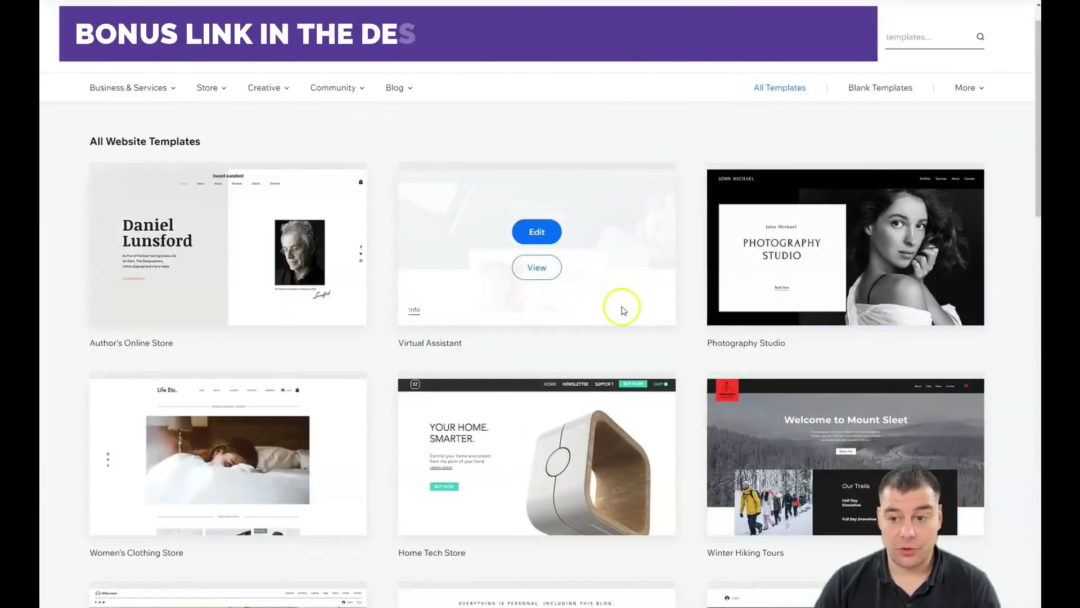
scroll(574, 231, "down", 3)
scroll(574, 231, "down", 4)
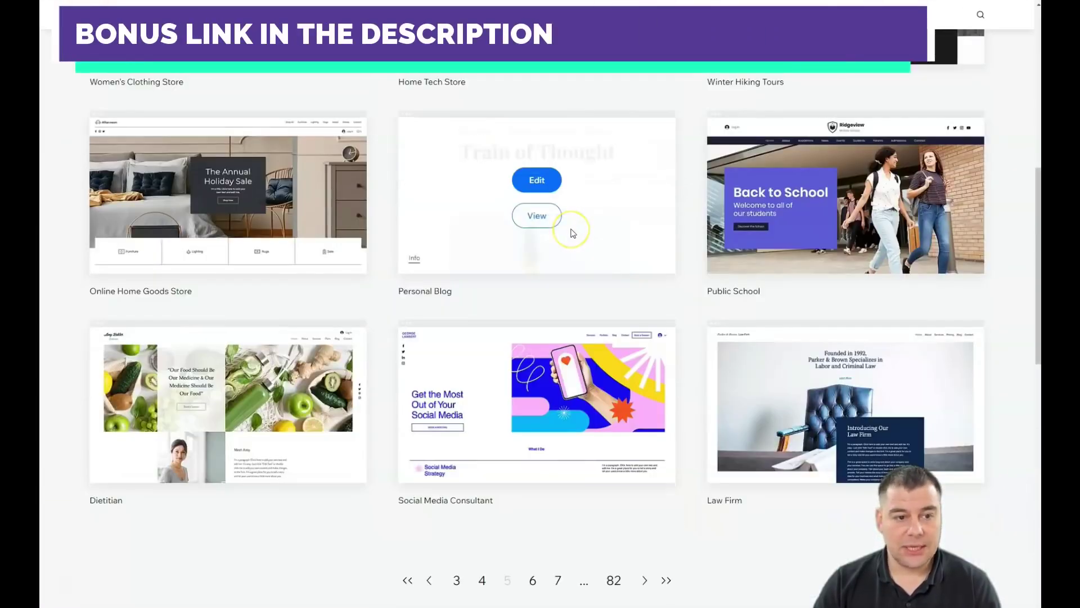
scroll(573, 232, "down", 4)
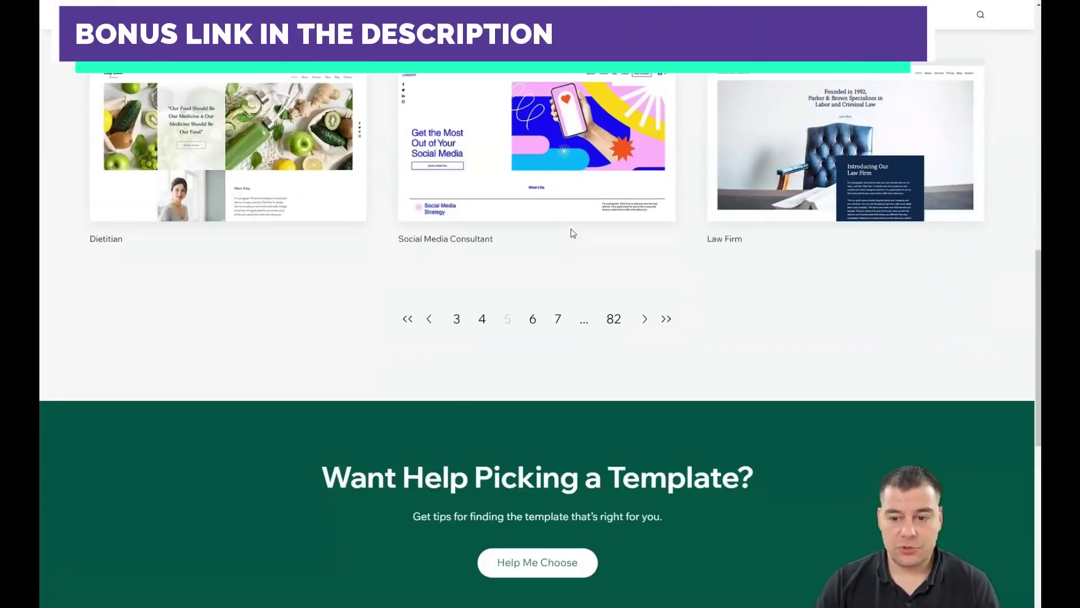
left_click(559, 319)
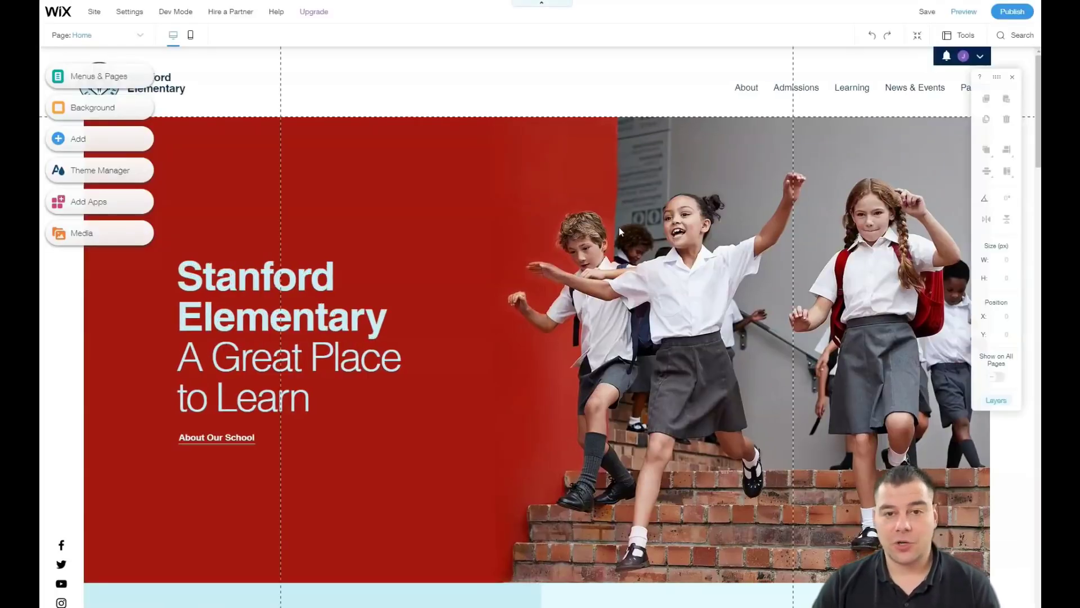
- Look through the sections of the Stanford Elementary template's home page in the editor
left_click(620, 222)
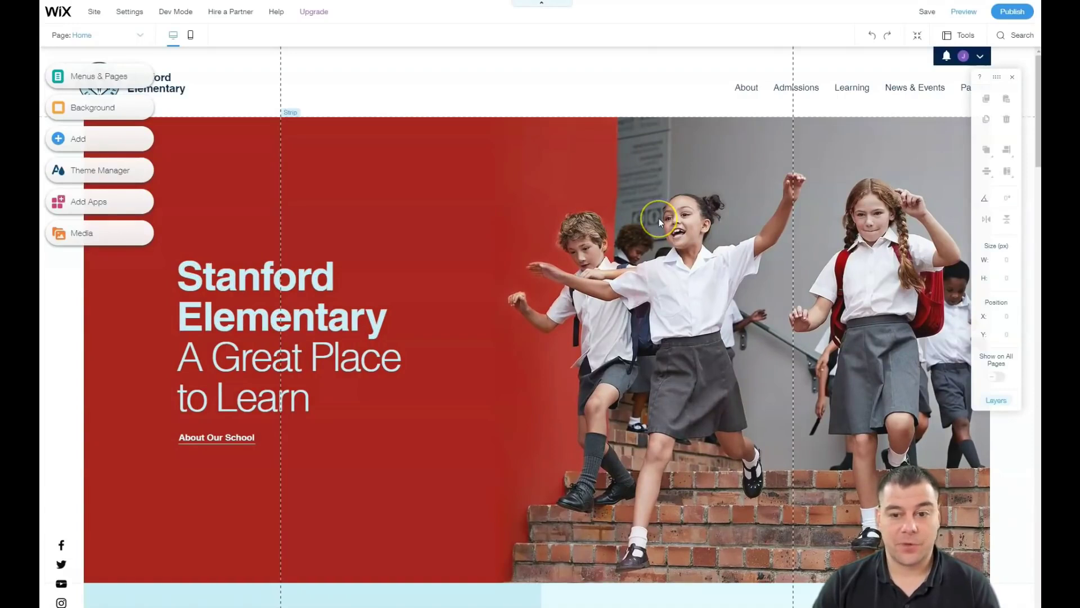
scroll(659, 223, "down", 3)
scroll(660, 222, "down", 8)
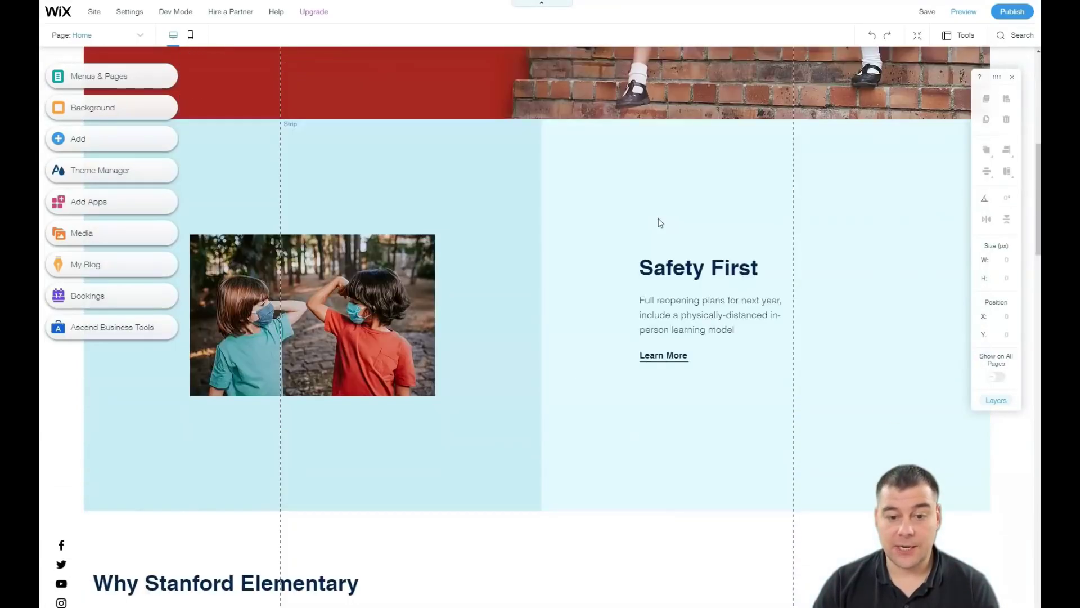
scroll(662, 219, "down", 1)
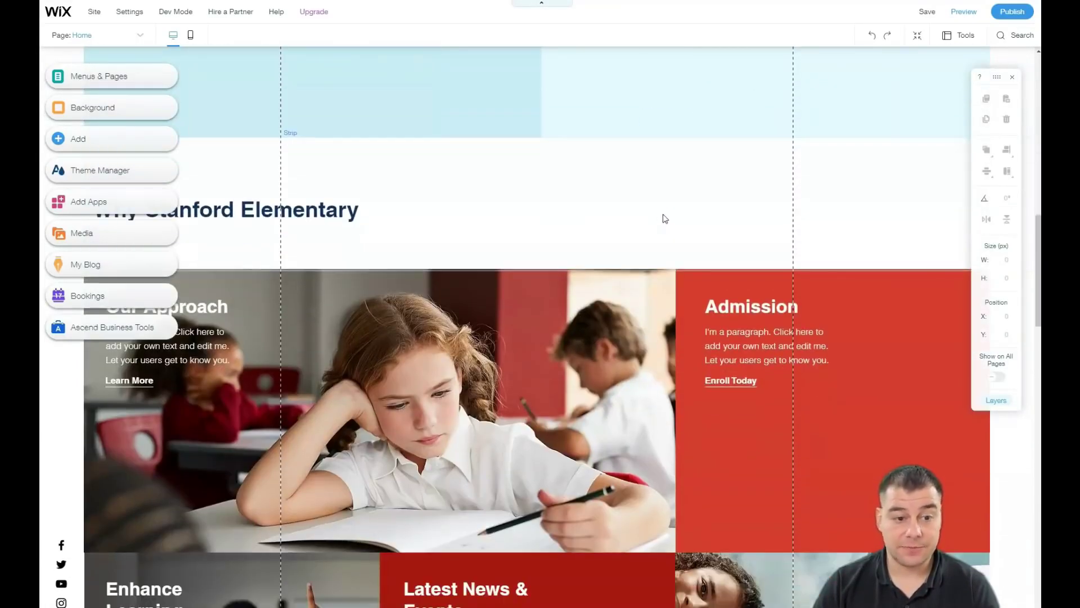
scroll(663, 217, "up", 10)
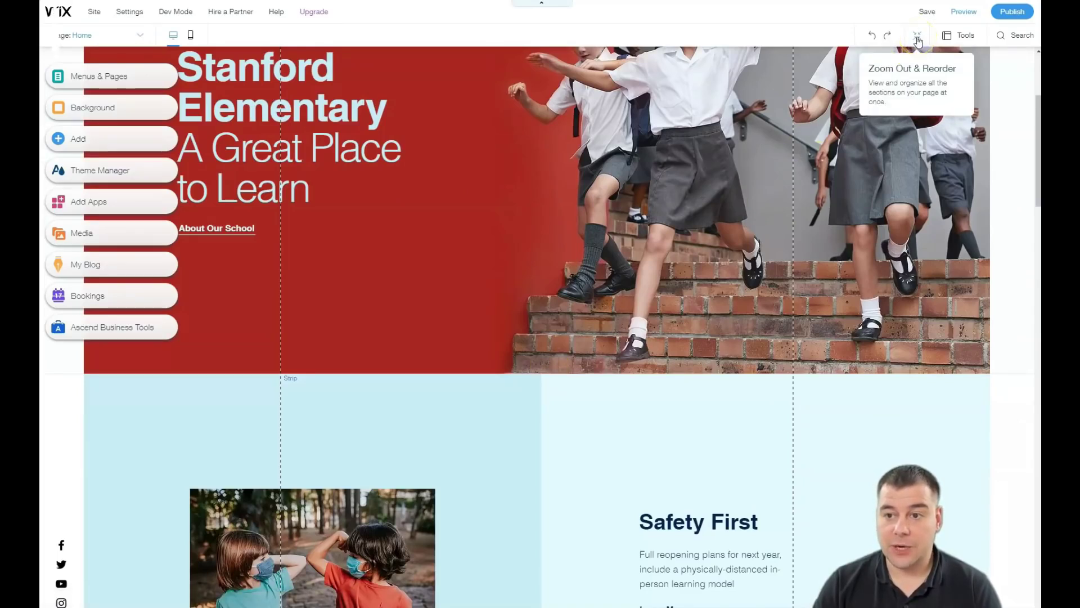
- Switch to Zoom Out & Reorder mode and review the home page sections down to the footer
left_click(917, 42)
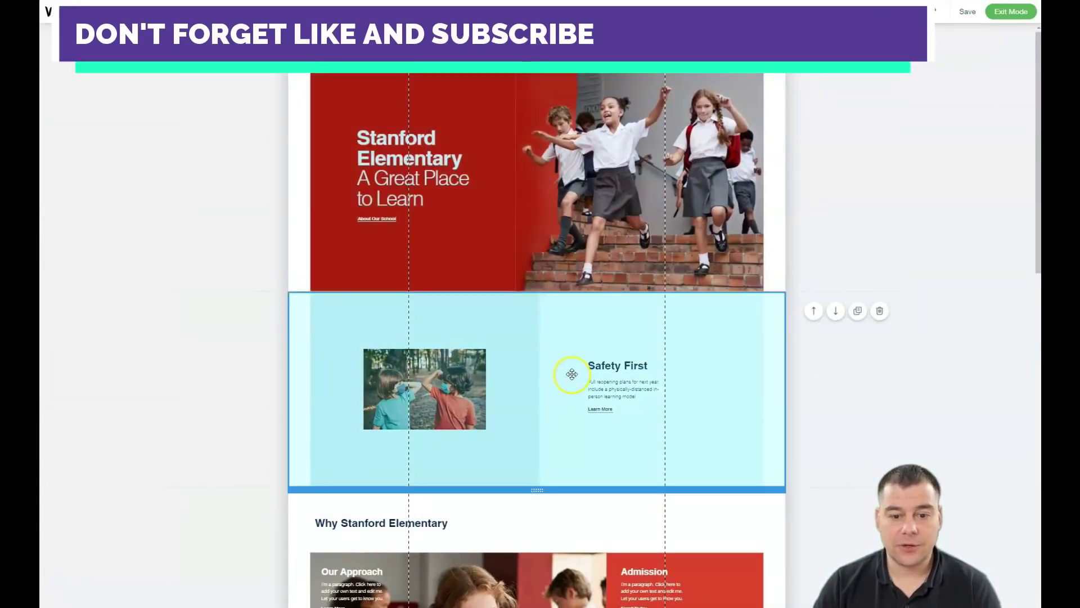
scroll(568, 333, "down", 5)
scroll(567, 324, "down", 3)
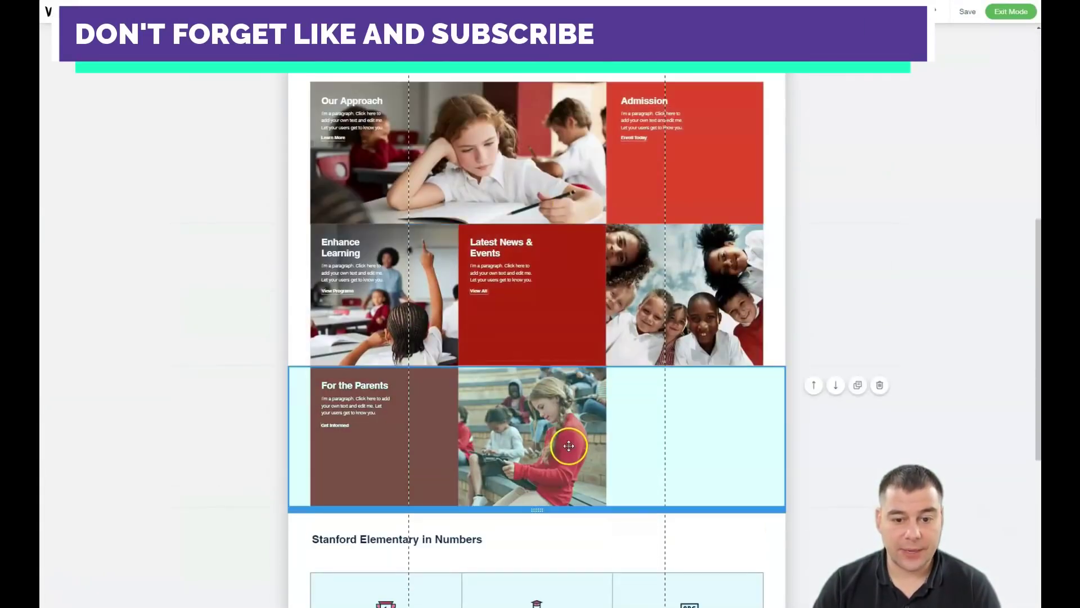
scroll(560, 352, "down", 3)
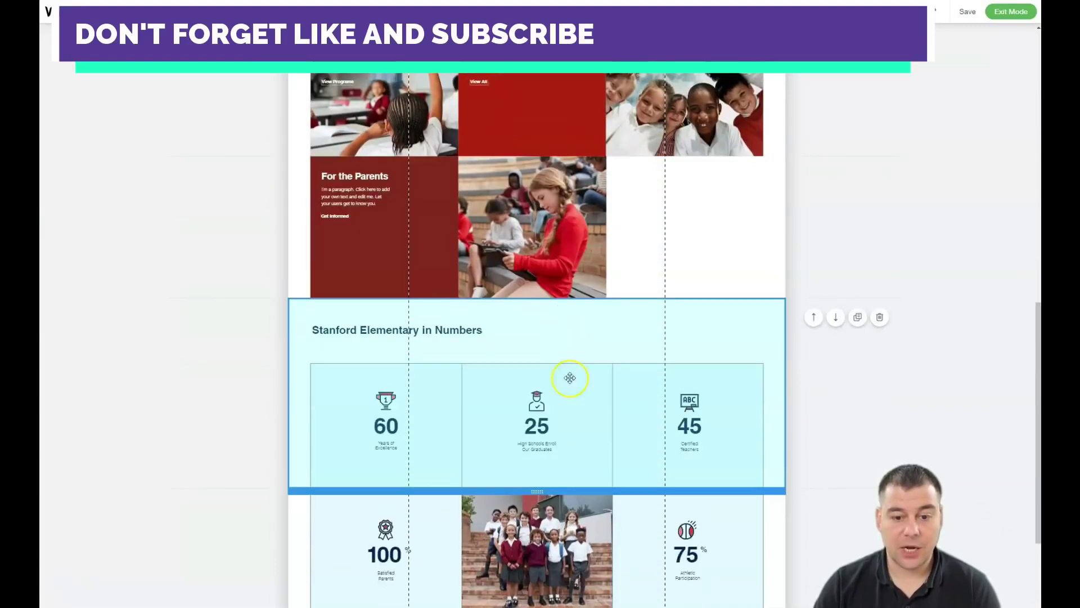
scroll(570, 377, "down", 3)
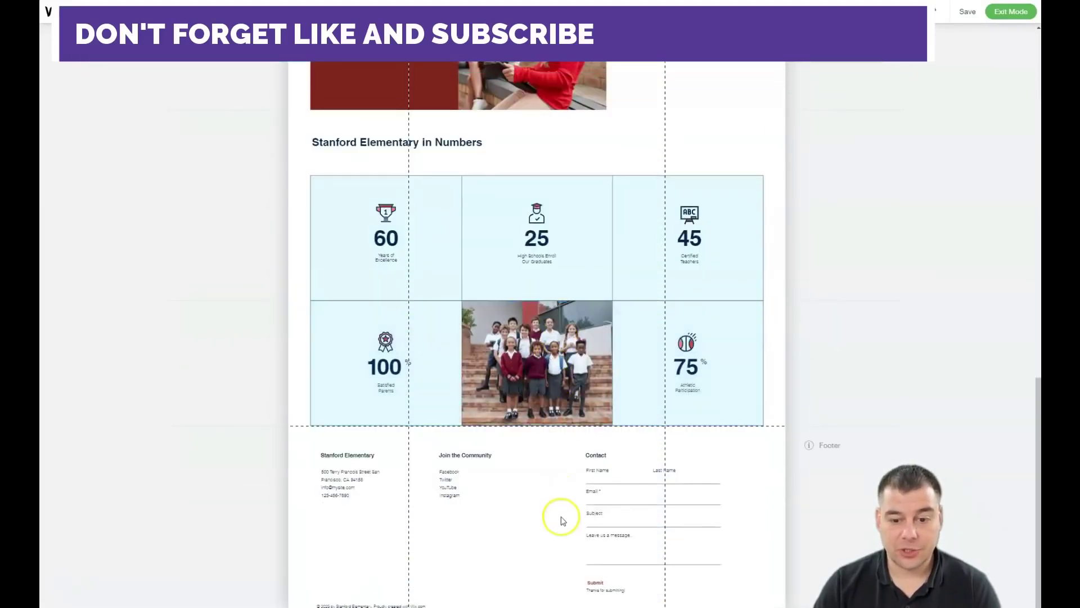
- Move the Enhance Learning section below For the Parents, and move For the Parents above Why Stanford Elementary
scroll(562, 367, "up", 4)
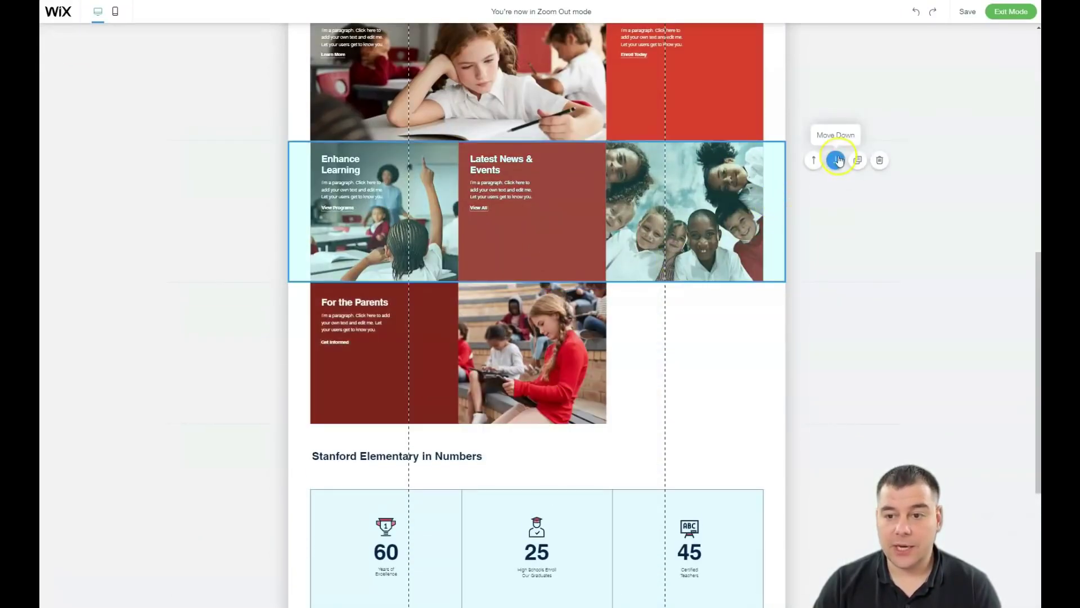
left_click(836, 162)
left_click(813, 162)
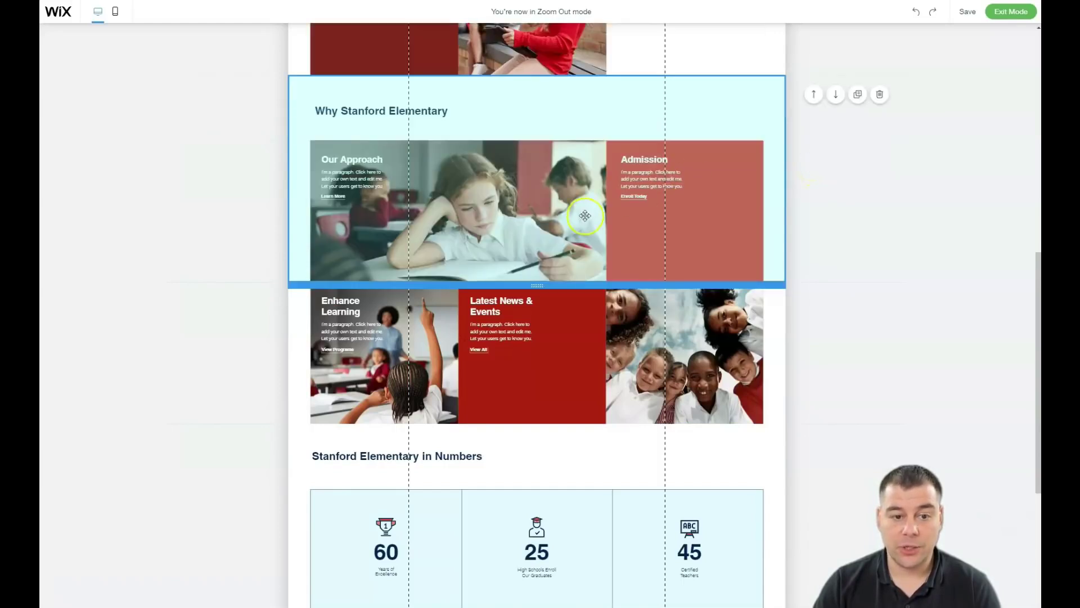
- Move the Why Stanford Elementary section down one place and back up two places, above For the Parents, and exit Zoom Out mode
left_click(836, 96)
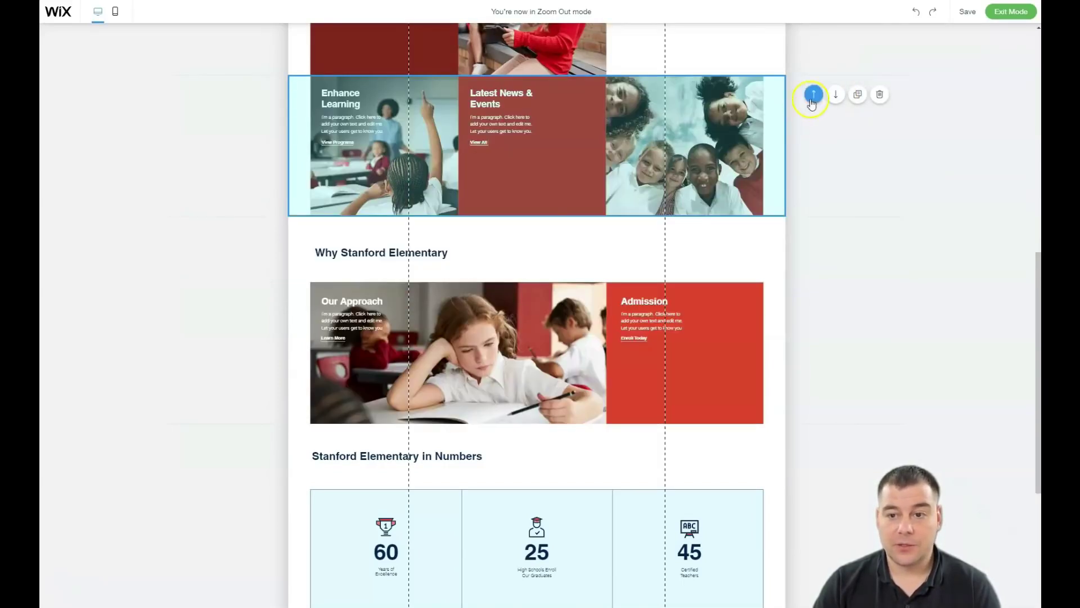
left_click(815, 237)
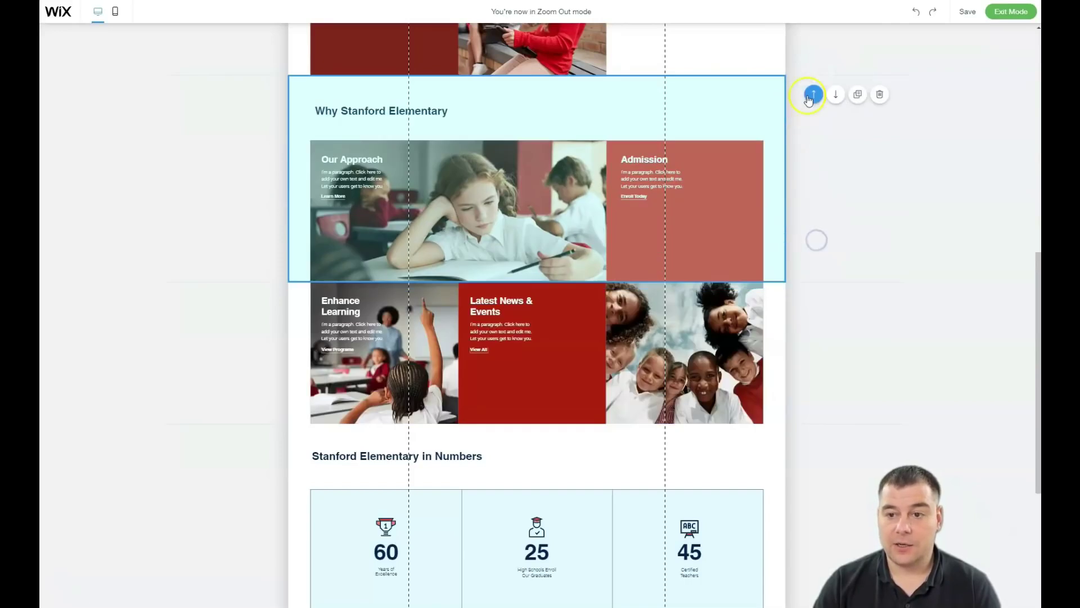
left_click(813, 94)
scroll(755, 242, "up", 5)
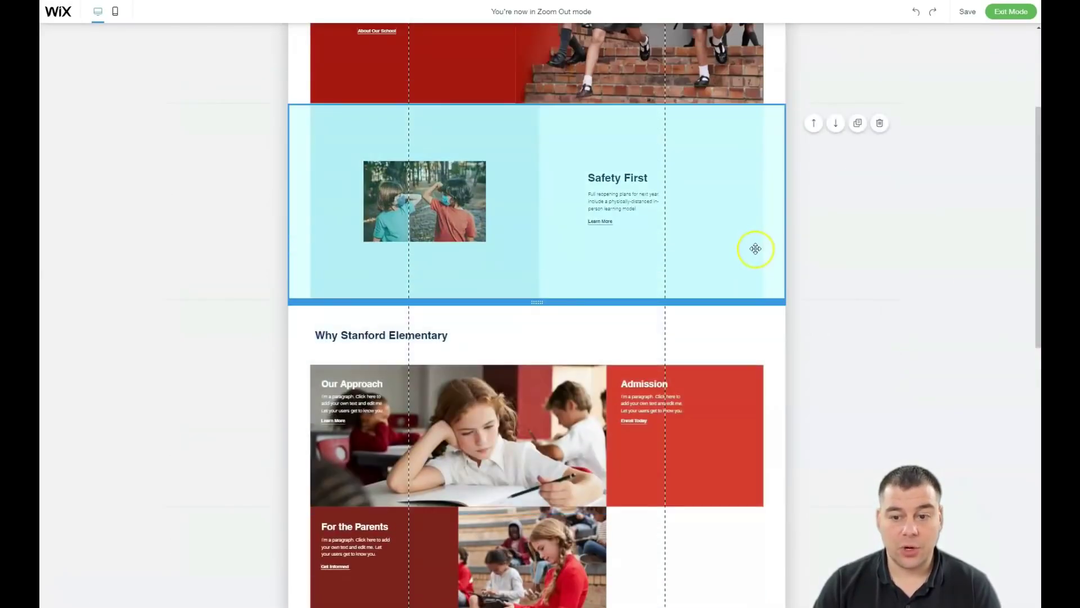
scroll(647, 288, "up", 3)
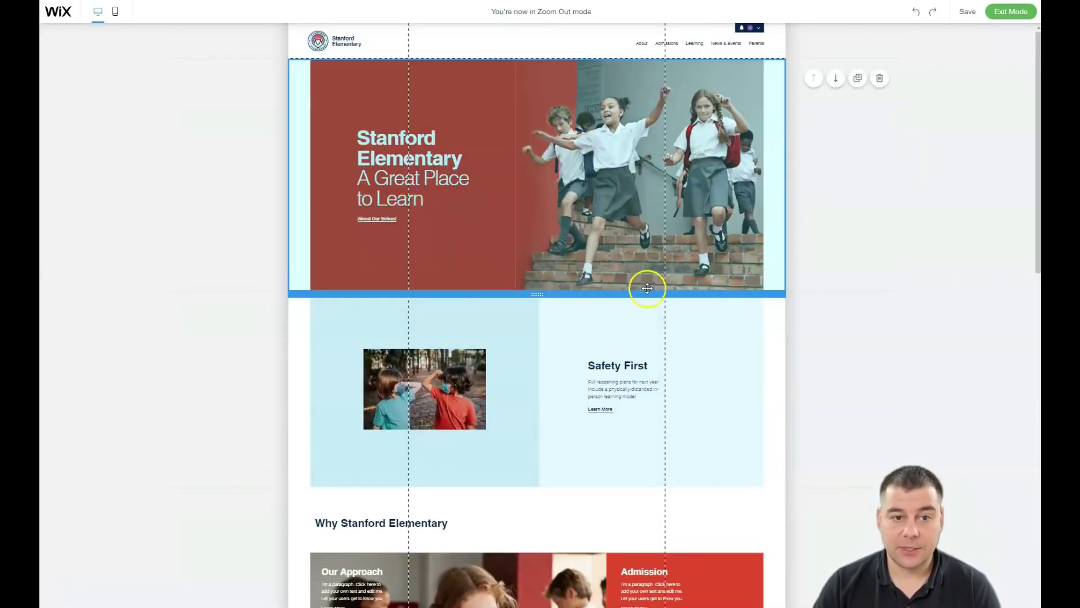
left_click(1011, 11)
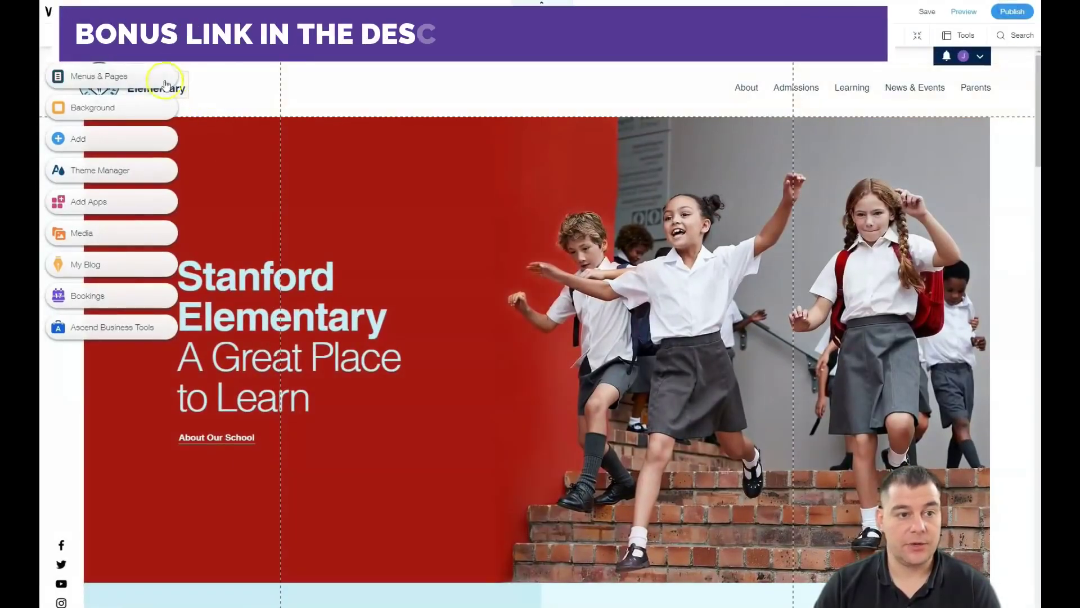
- Switch to the mobile version of the site and review the home page down to the Stanford Elementary in Numbers section
left_click(123, 78)
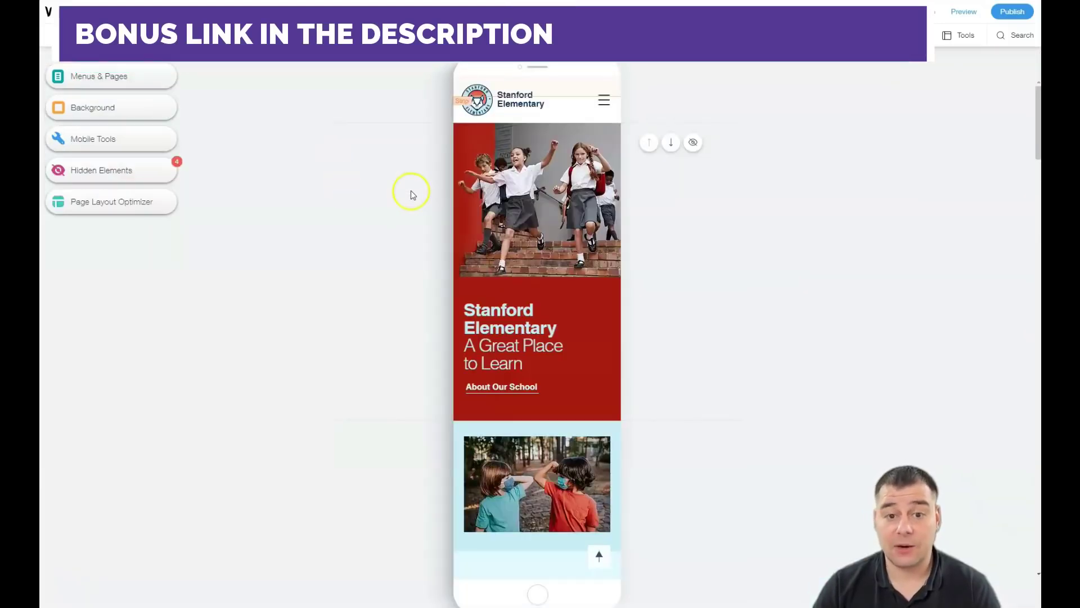
scroll(520, 188, "down", 4)
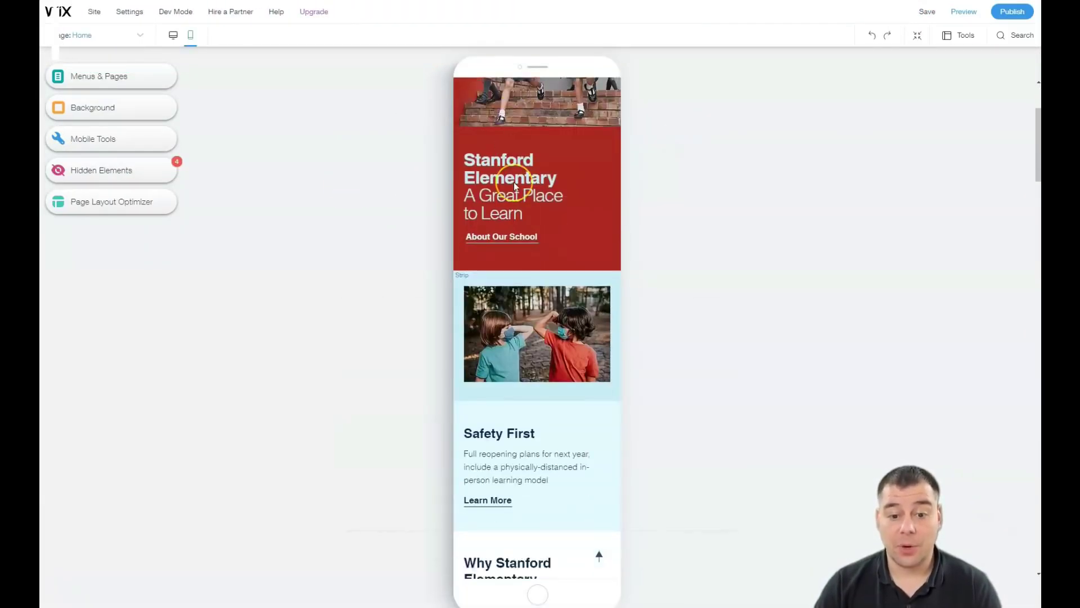
scroll(514, 181, "down", 9)
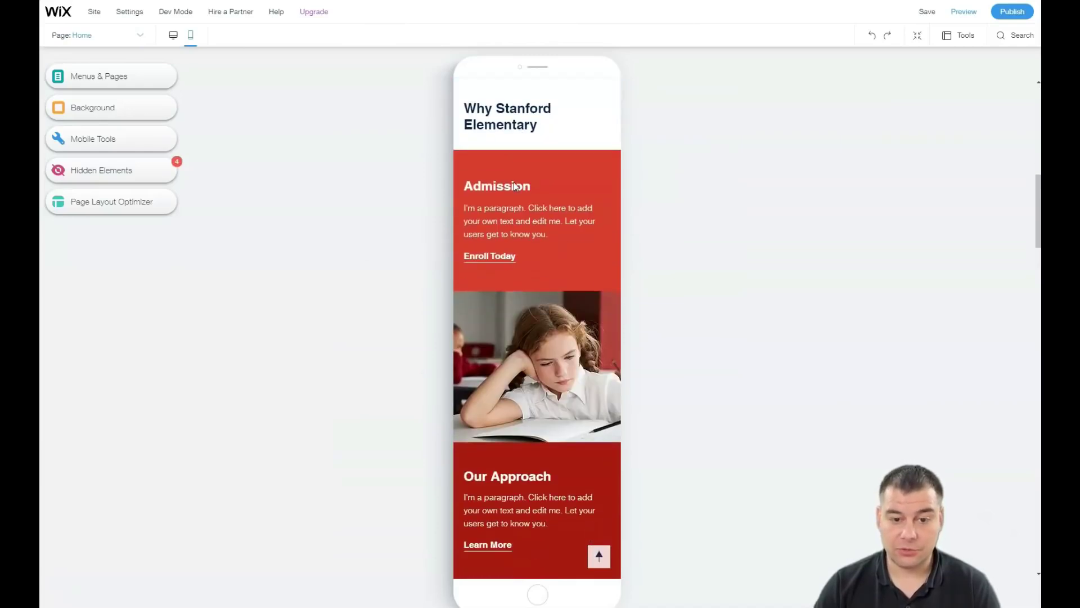
scroll(514, 181, "down", 11)
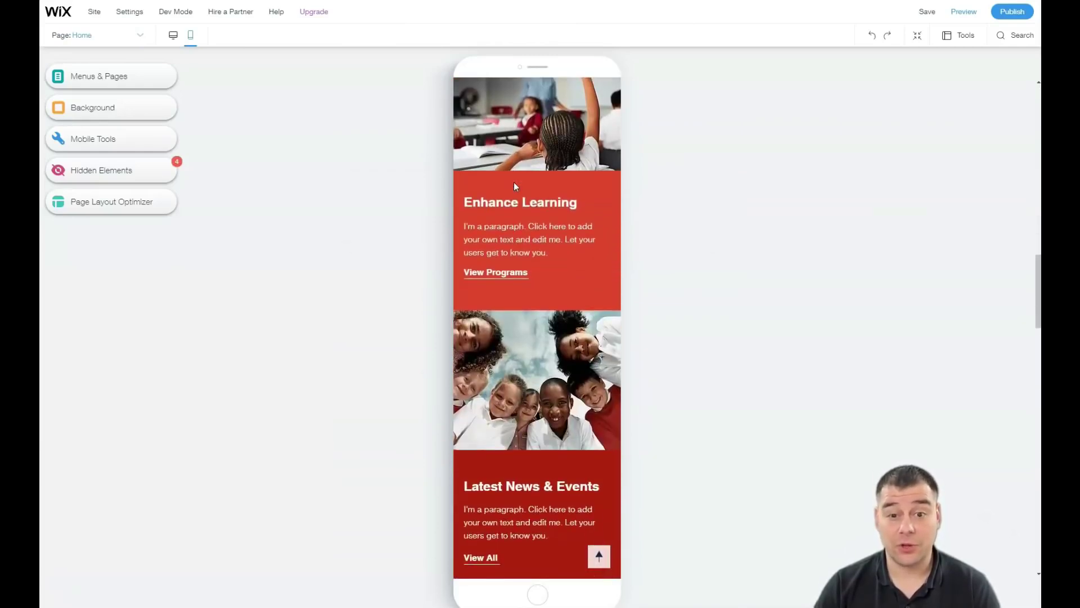
scroll(514, 181, "down", 7)
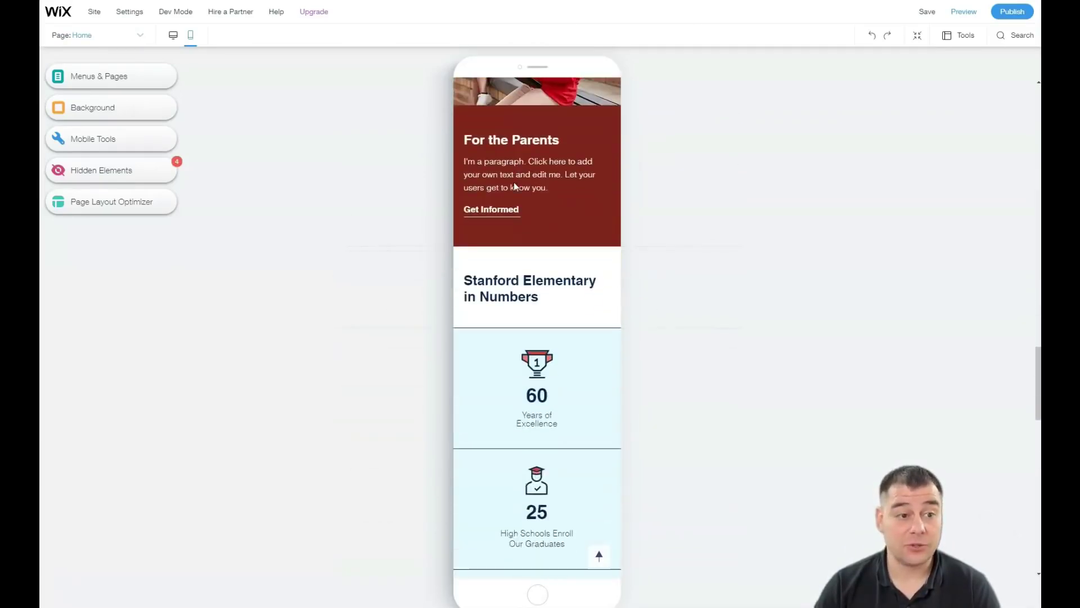
scroll(514, 181, "down", 4)
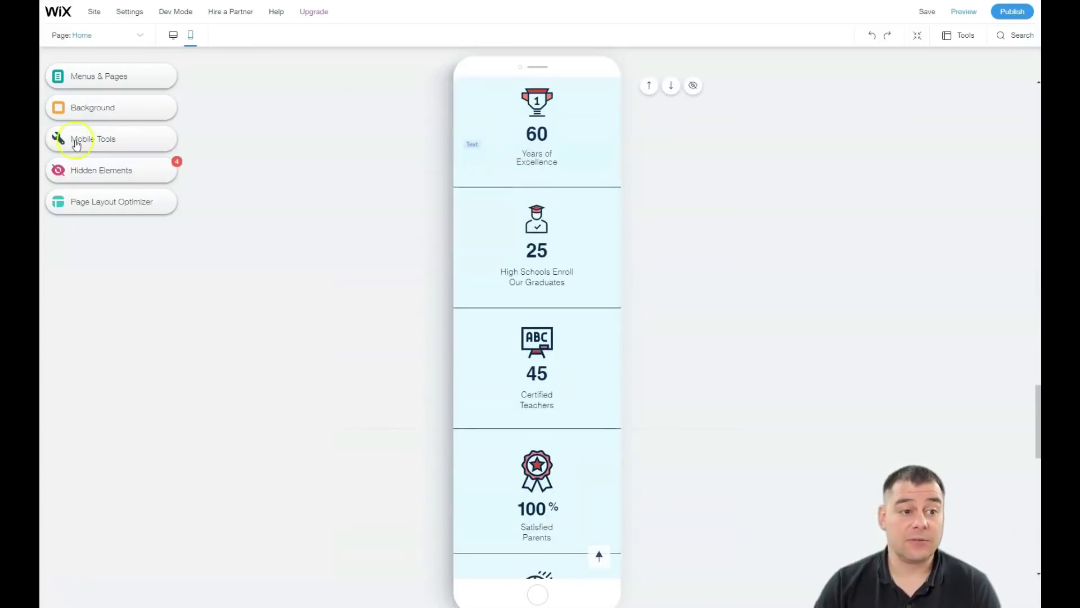
- Return to the desktop version of the site and go back to the header of the home page
left_click(173, 36)
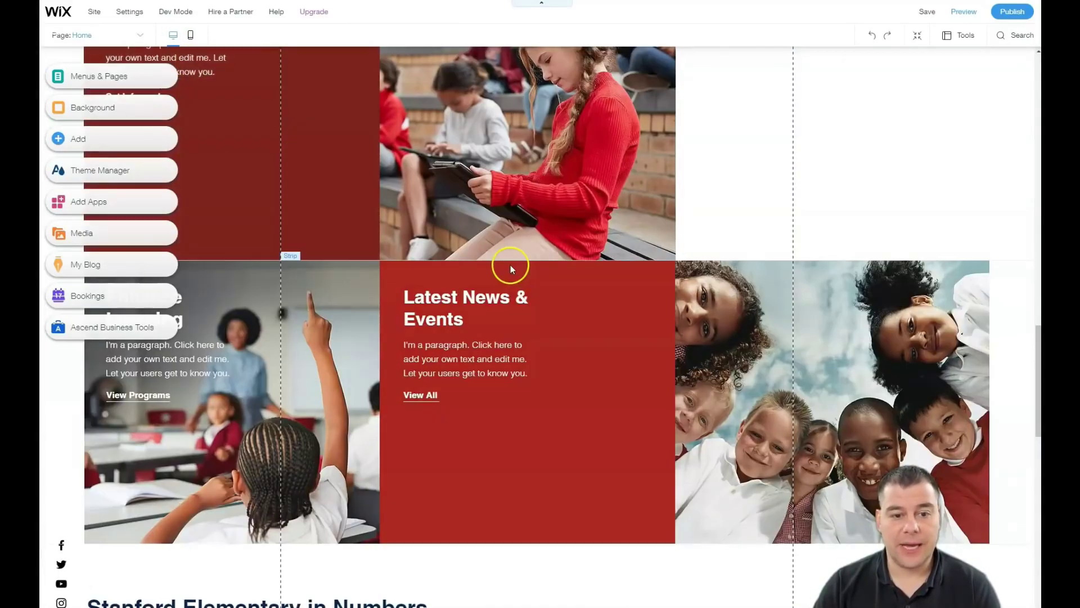
scroll(507, 249, "up", 10)
scroll(504, 248, "up", 15)
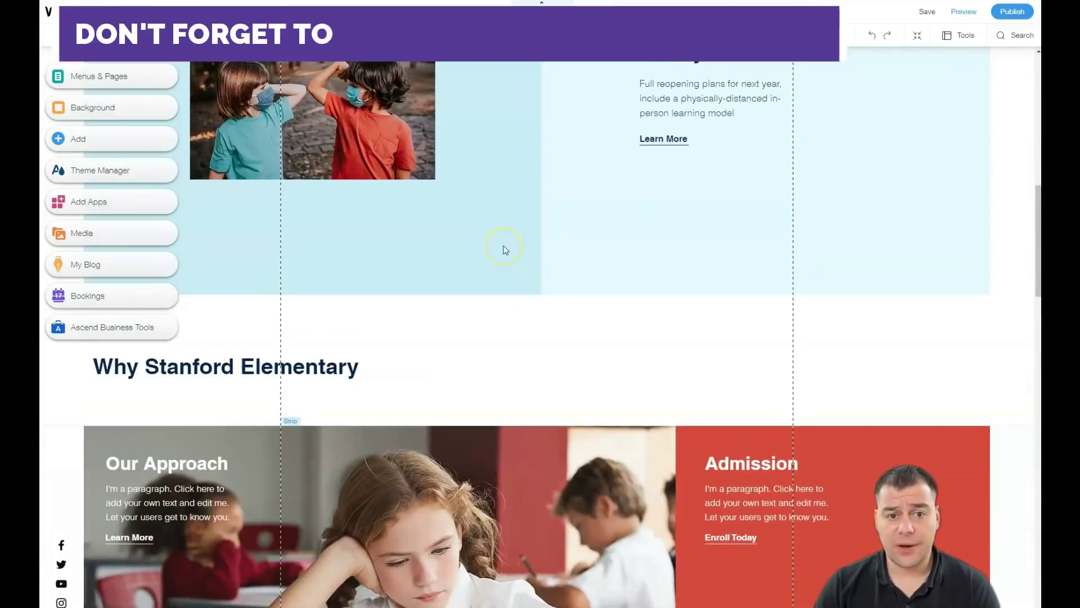
scroll(505, 246, "up", 1)
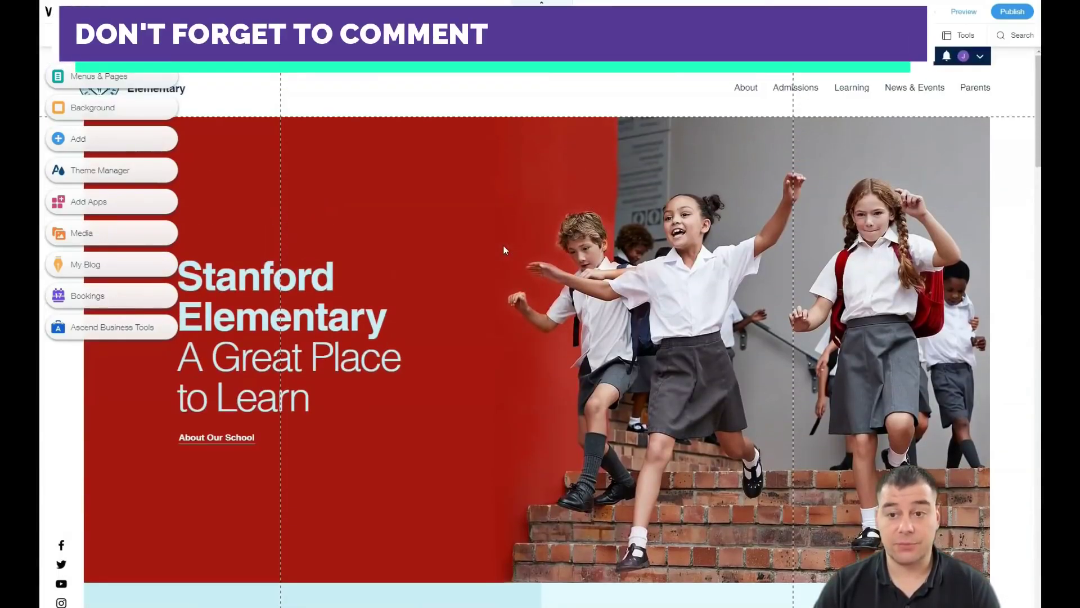
left_click(498, 259)
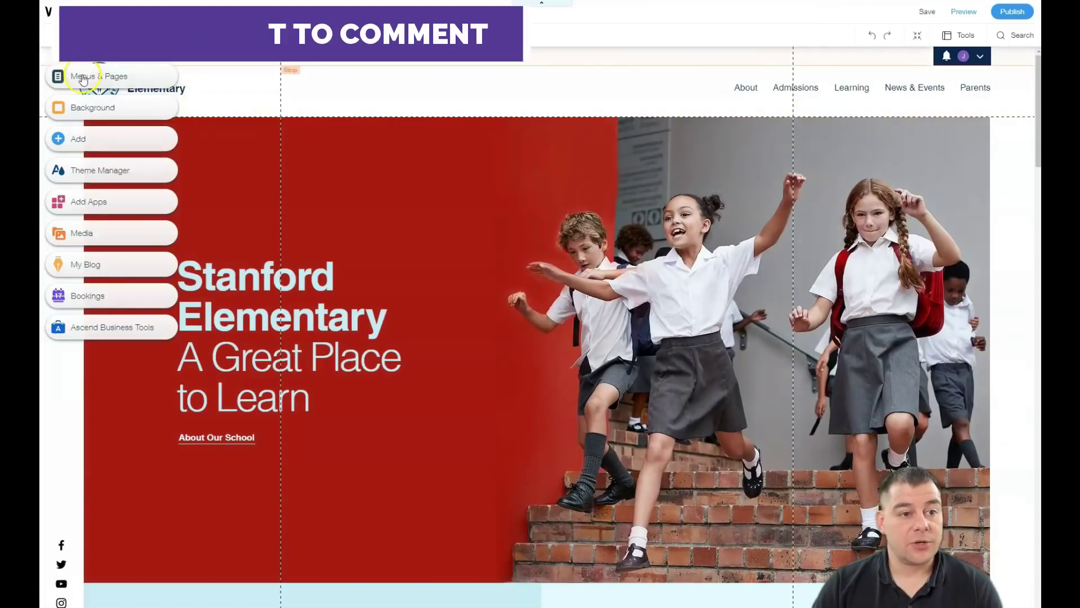
- Delete the Admissions page from the site menu
left_click(83, 78)
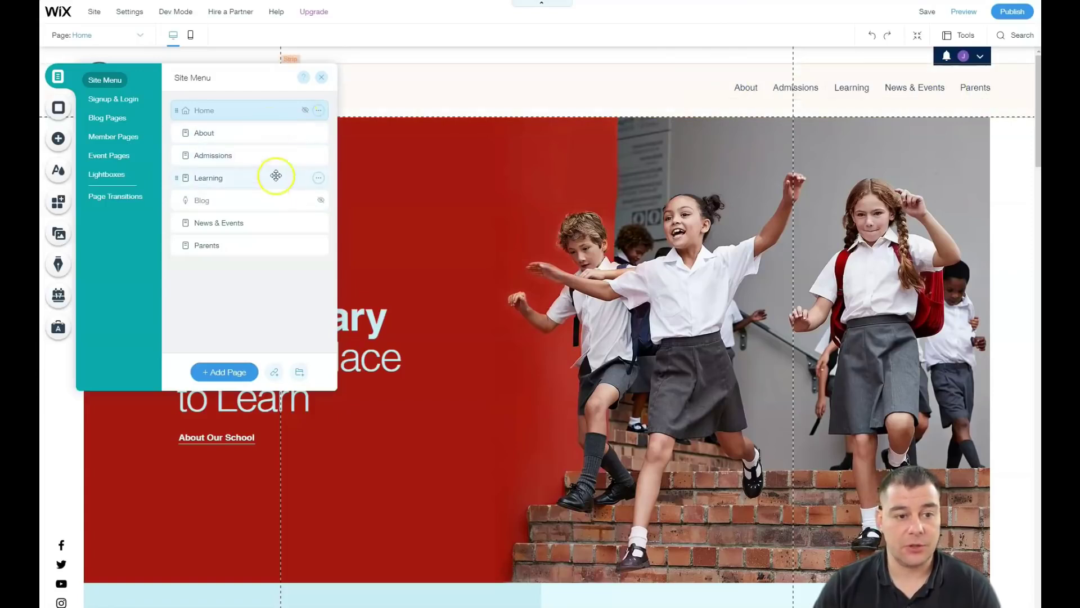
left_click(318, 157)
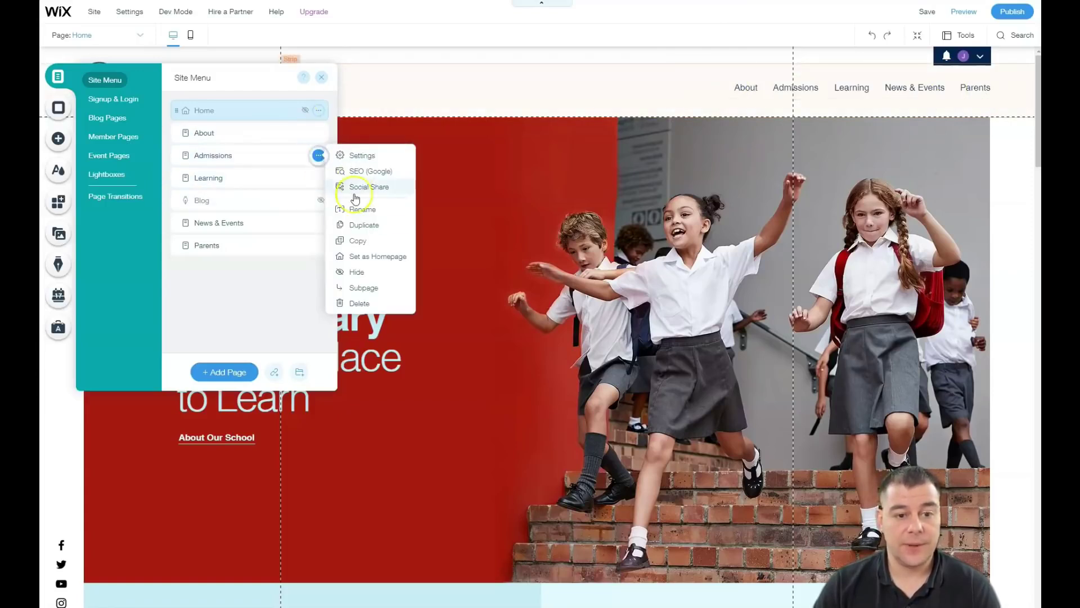
left_click(350, 304)
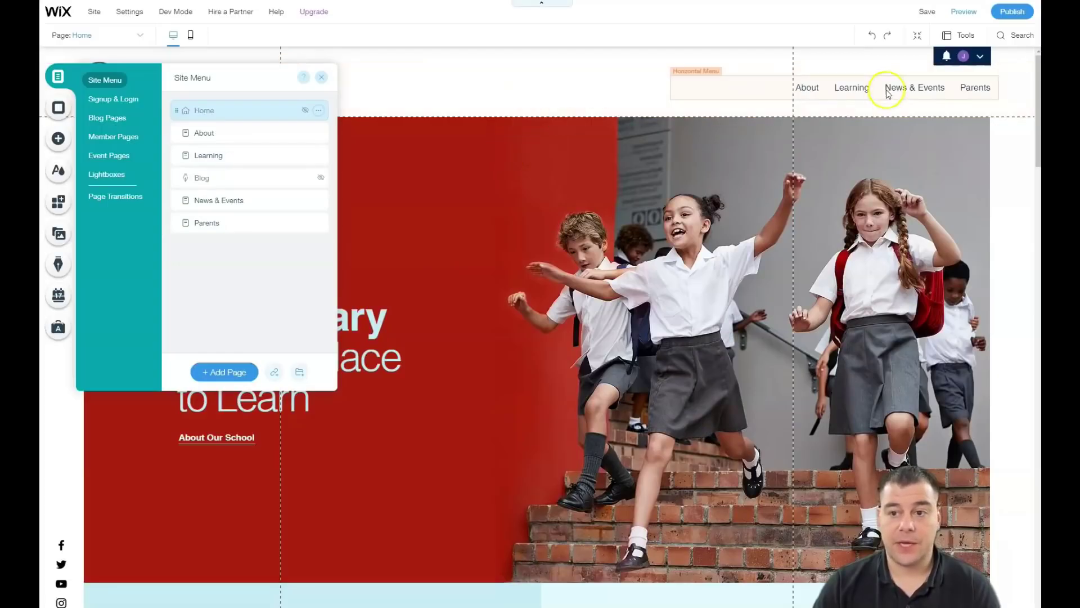
- Examine the Home page's settings for page info, layouts, permissions, SEO and social share, and close the site menu
left_click(319, 110)
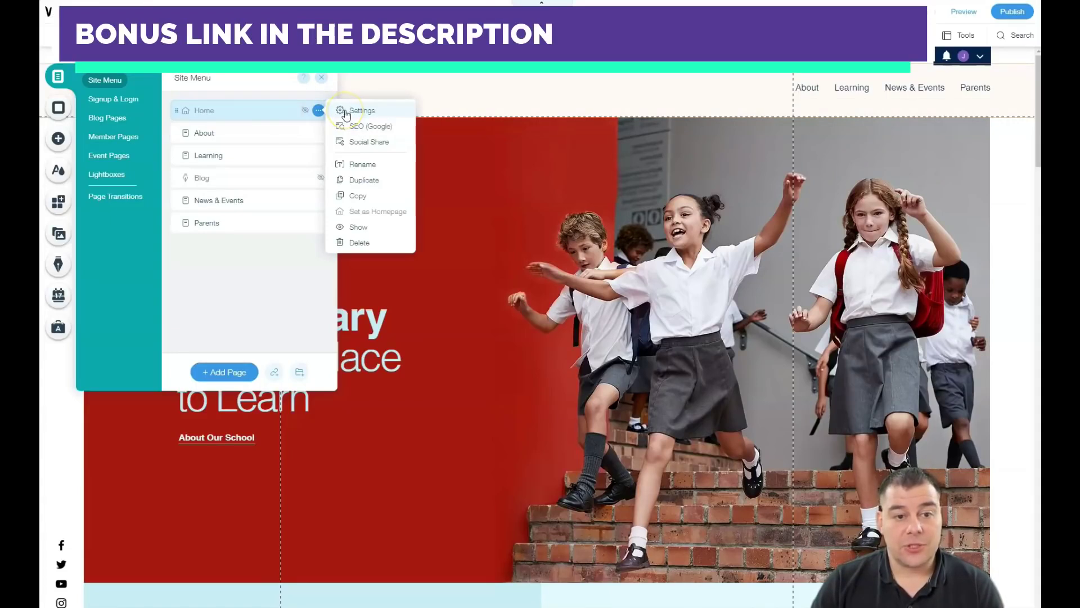
left_click(346, 113)
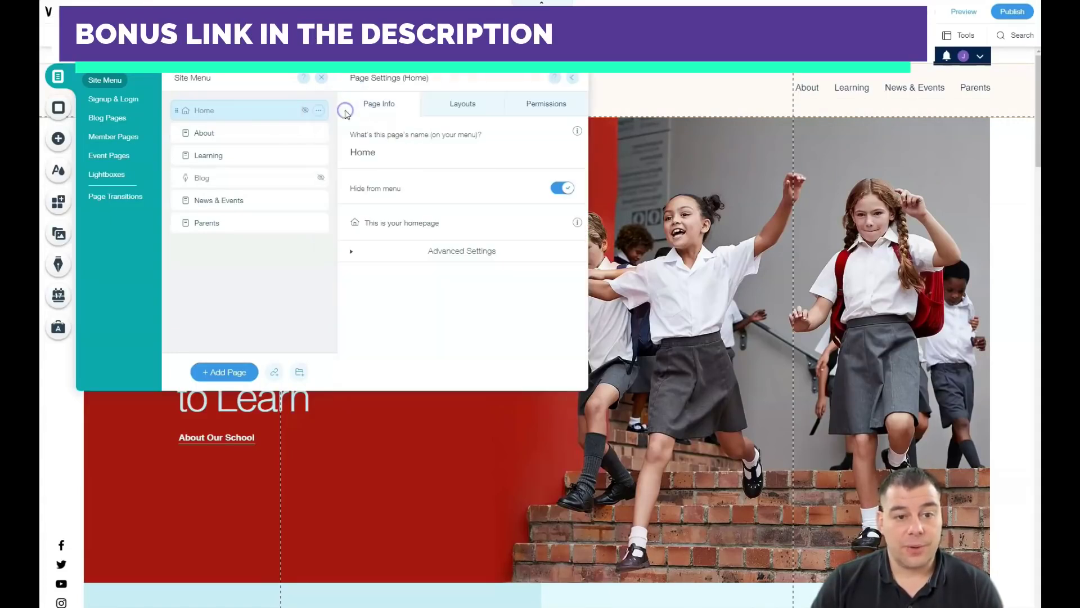
left_click(426, 106)
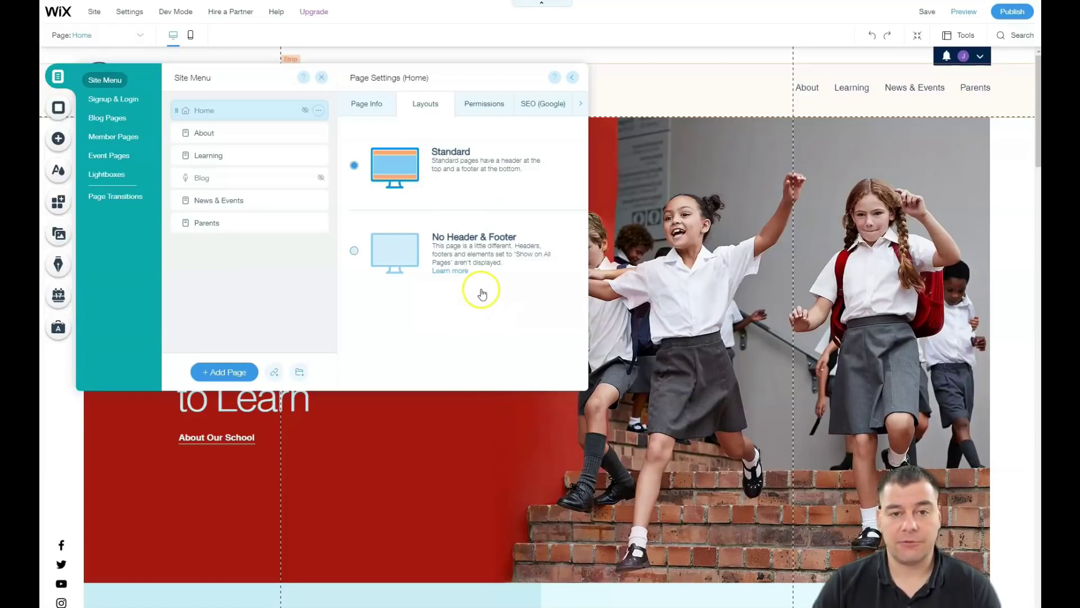
left_click(478, 107)
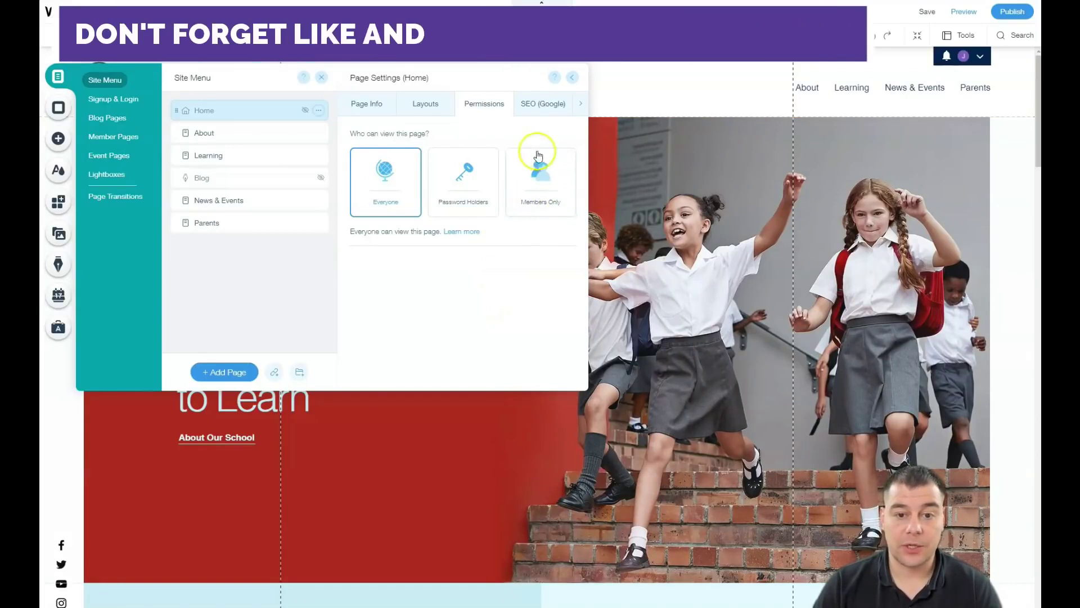
left_click(539, 109)
left_click(437, 108)
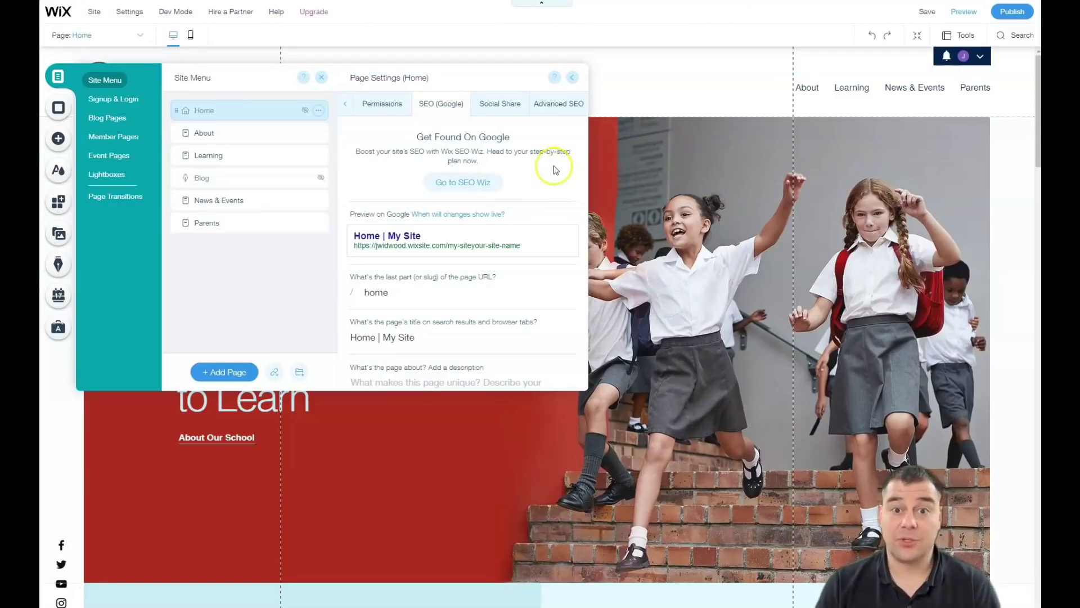
left_click(496, 111)
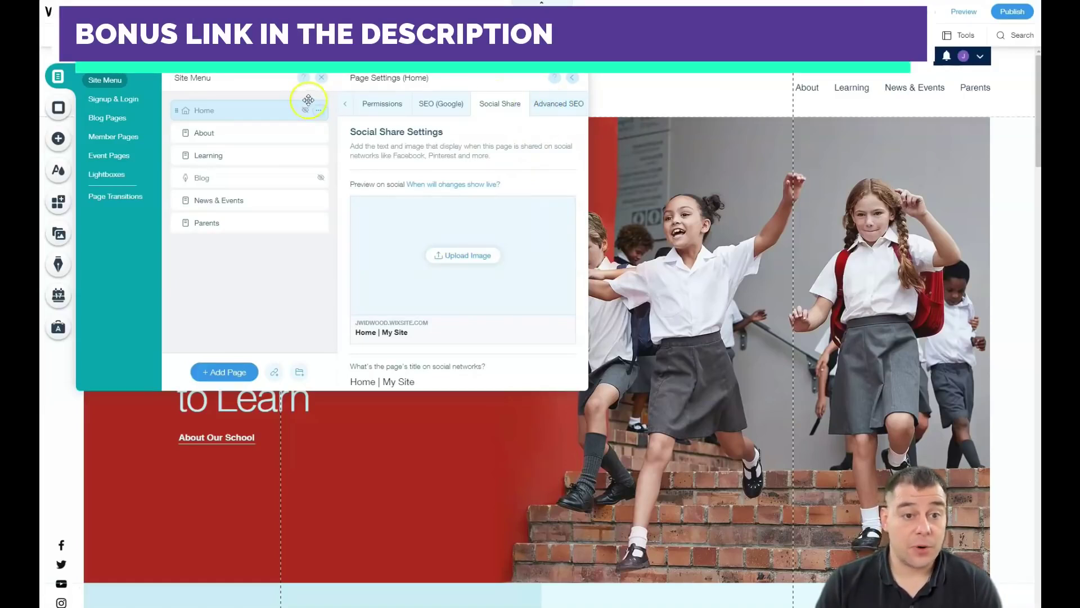
left_click(320, 79)
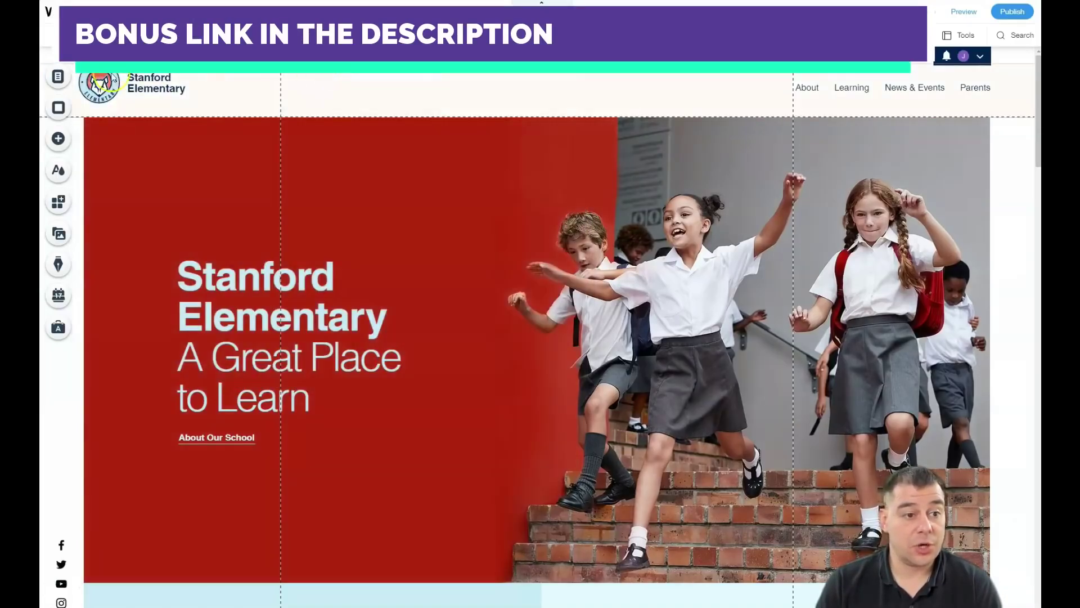
- Try the photo of the person with hands clasped behind the head as the page background and check it down to the footer
left_click(58, 77)
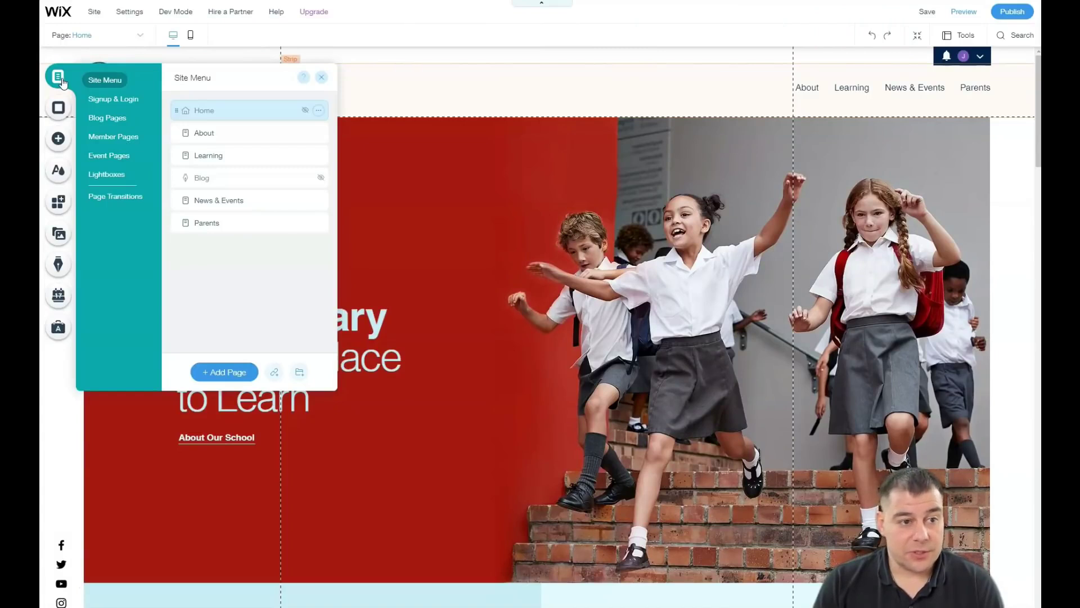
left_click(60, 108)
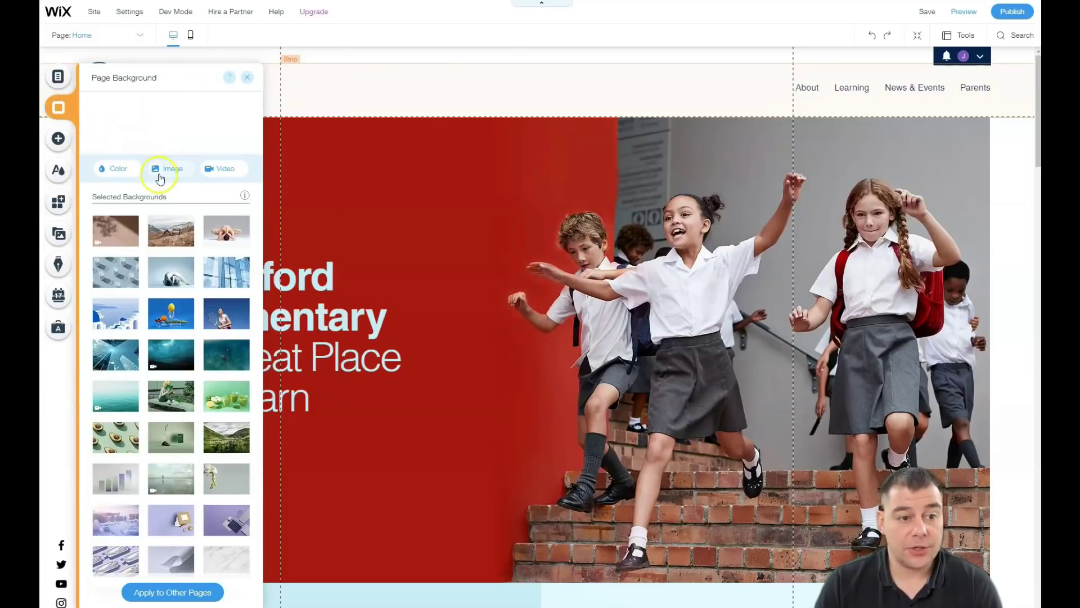
left_click(207, 246)
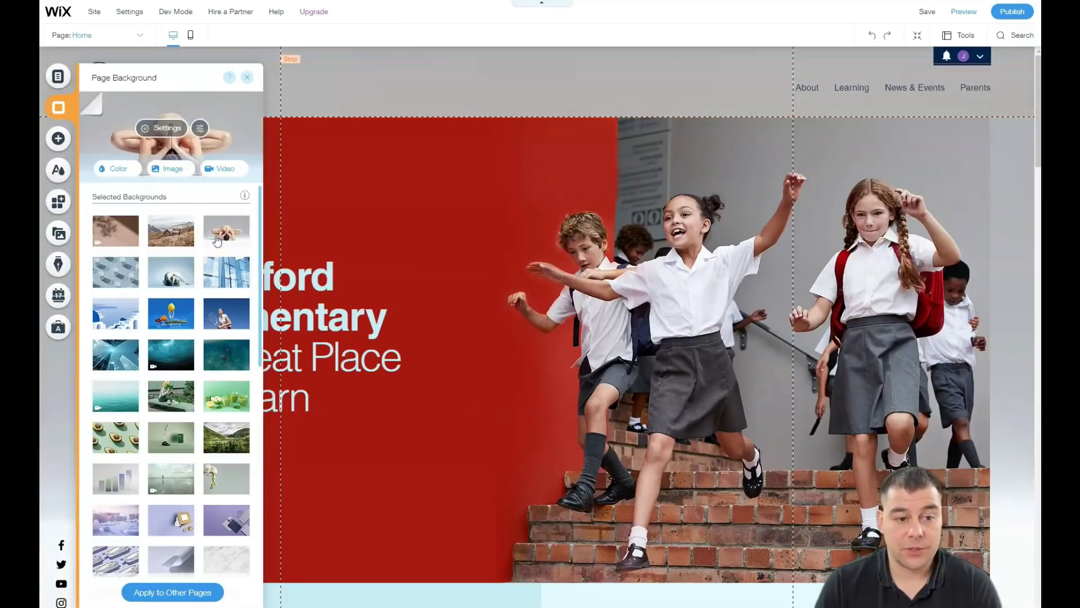
scroll(641, 251, "down", 6)
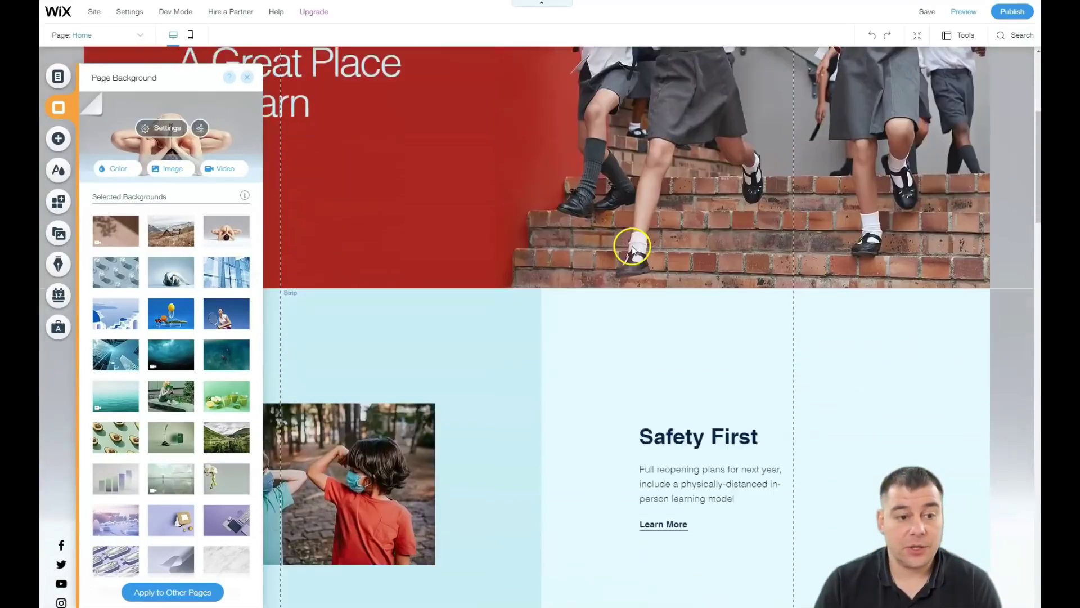
scroll(613, 243, "down", 18)
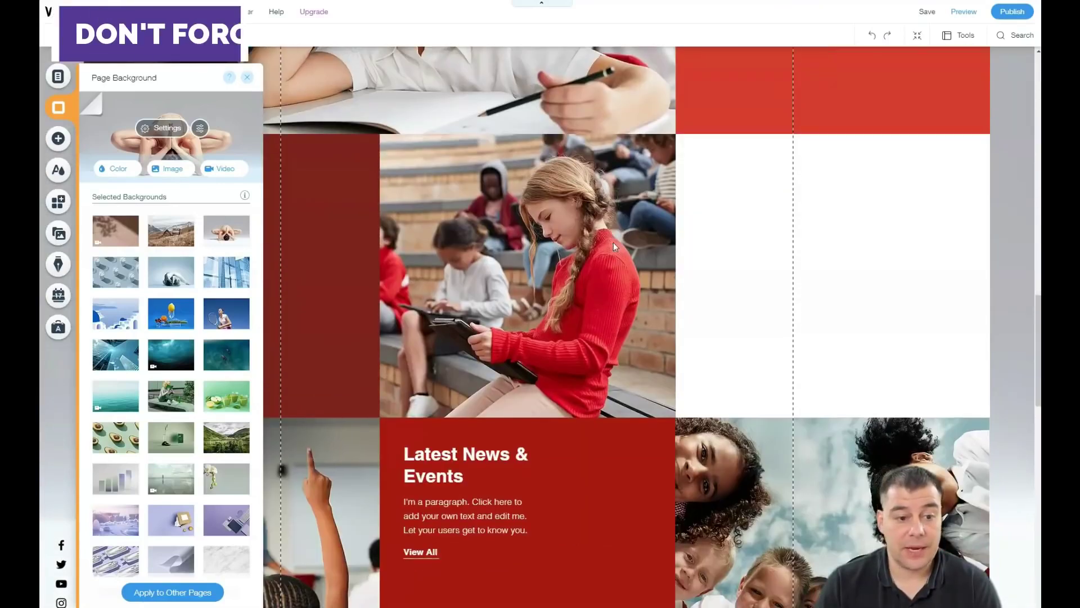
scroll(613, 242, "down", 10)
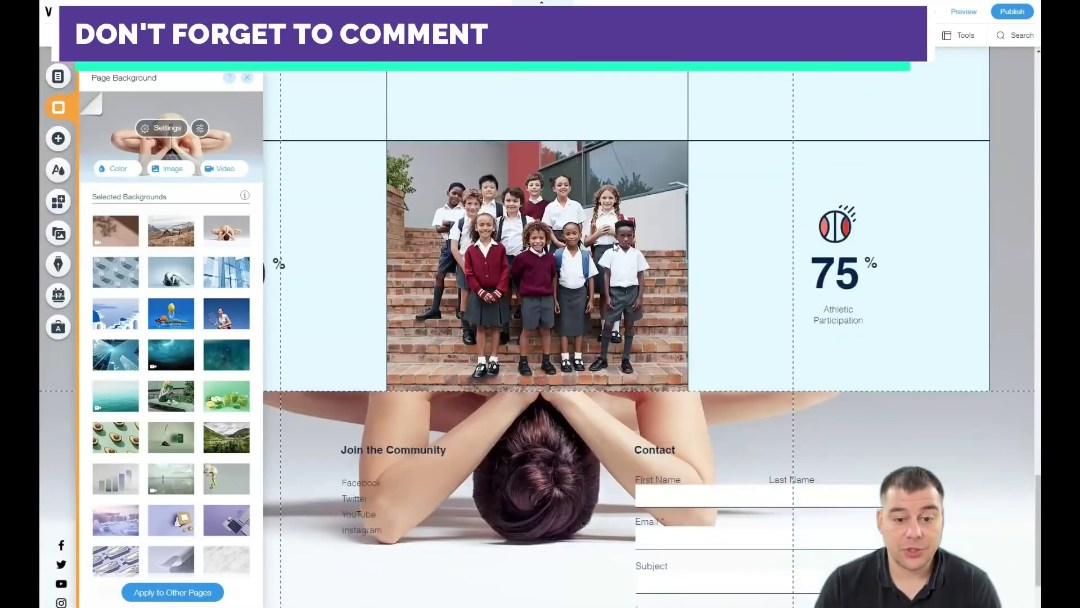
left_click(557, 353)
scroll(555, 346, "up", 3)
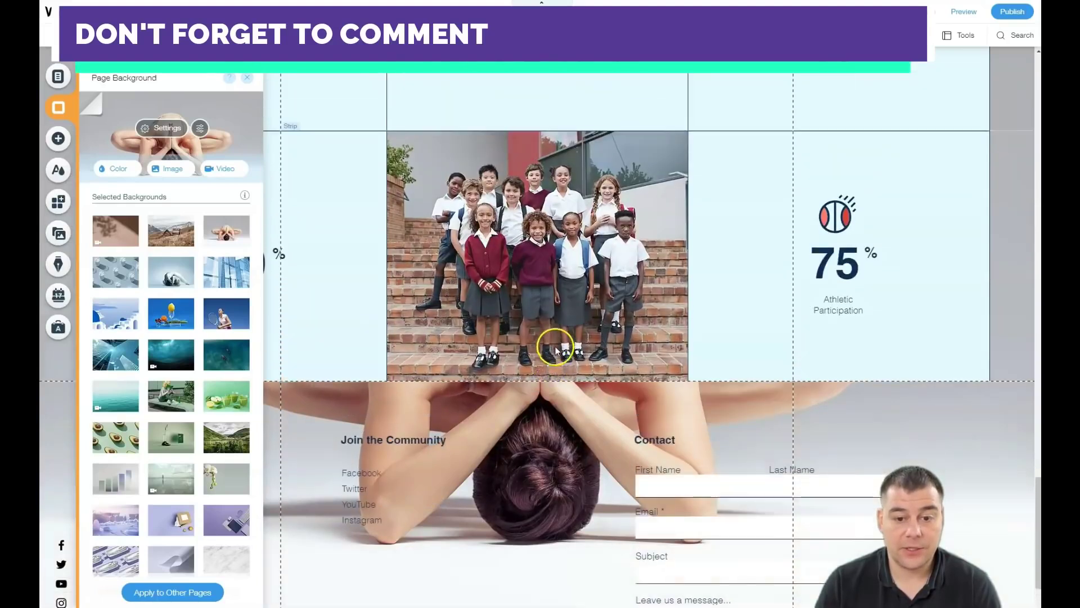
scroll(557, 353, "down", 3)
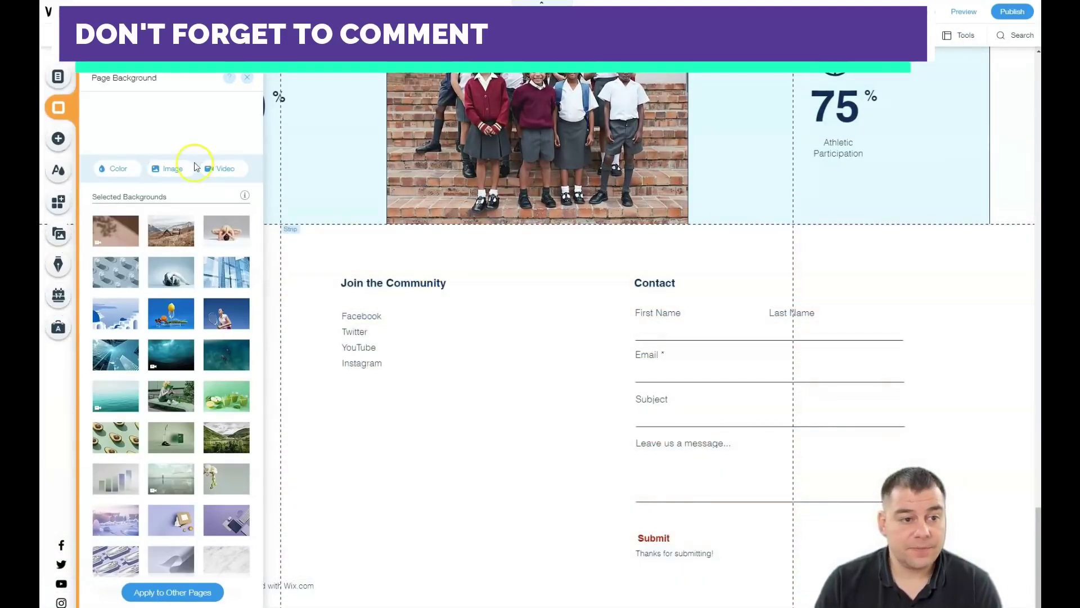
- Try green #2B5336, purple #7C80A7 and light blue #C9ECF5 as the page background color, return it to white, and close the background settings
left_click(121, 172)
left_click(172, 225)
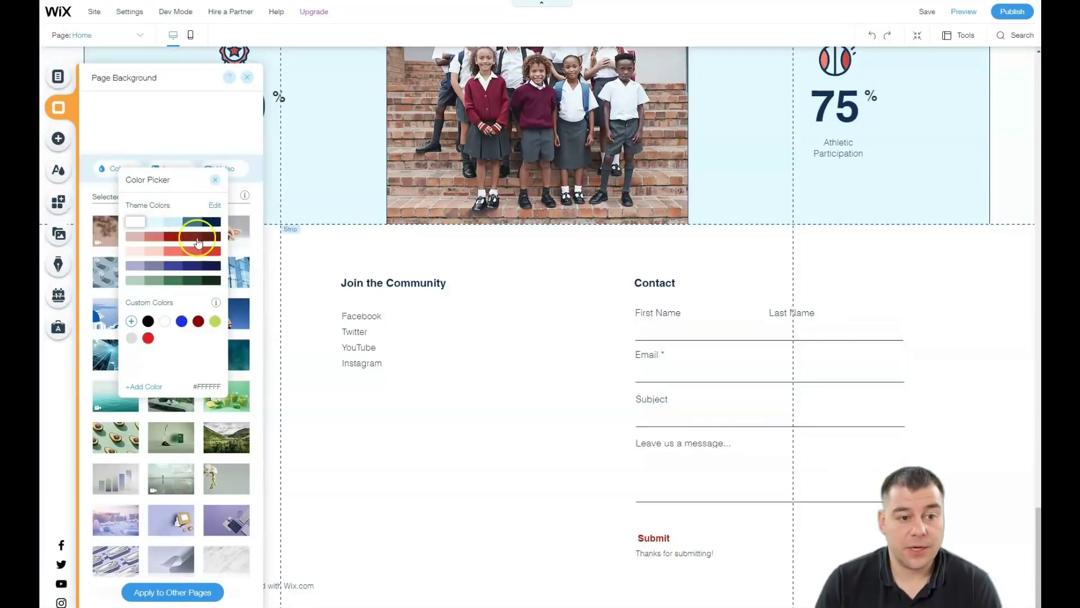
left_click(191, 237)
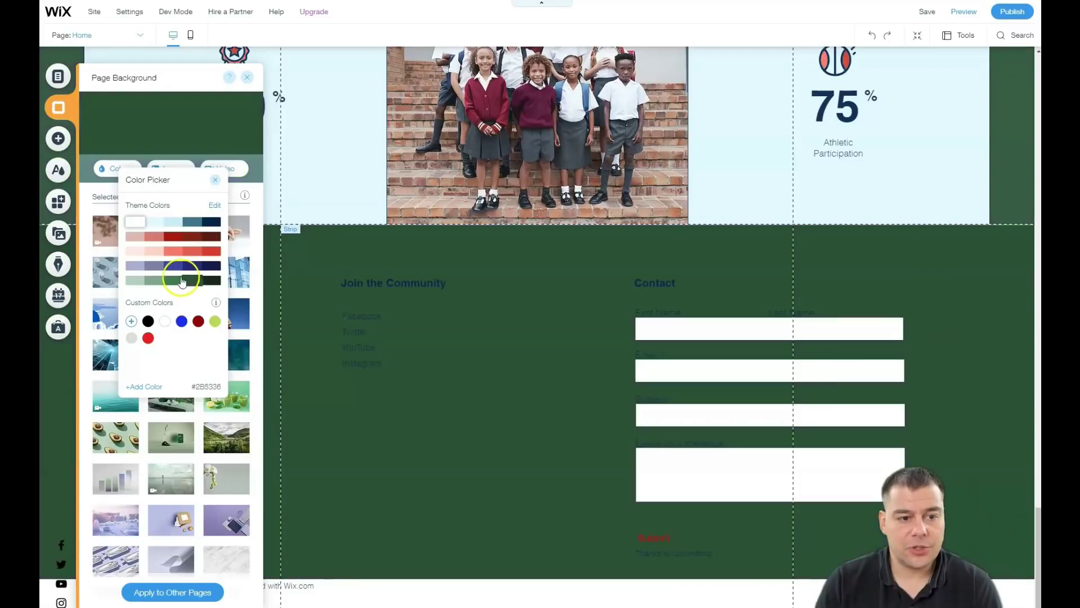
left_click(166, 281)
left_click(159, 272)
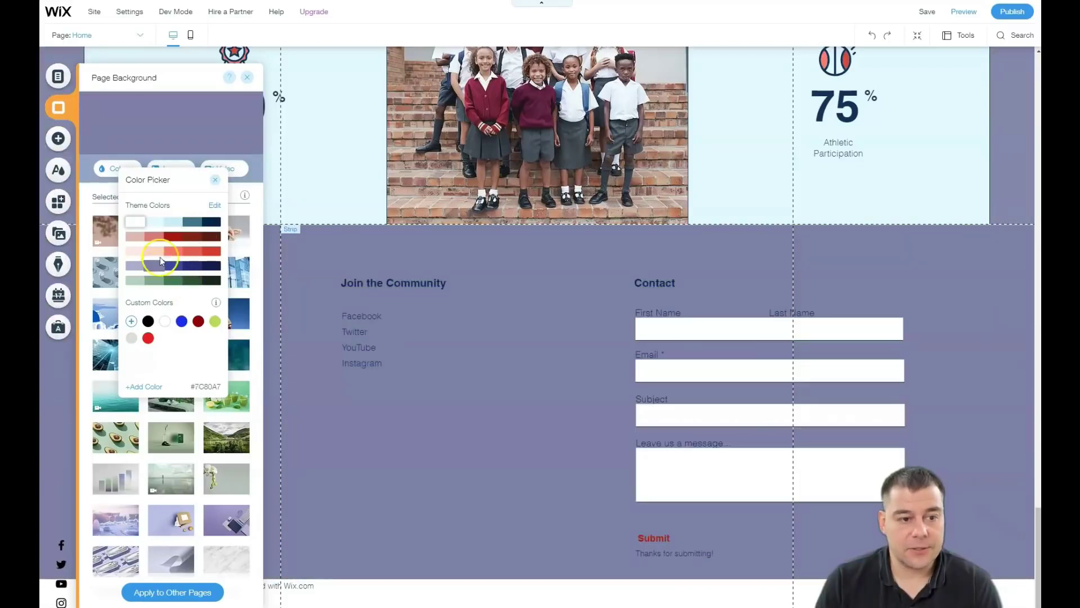
left_click(138, 222)
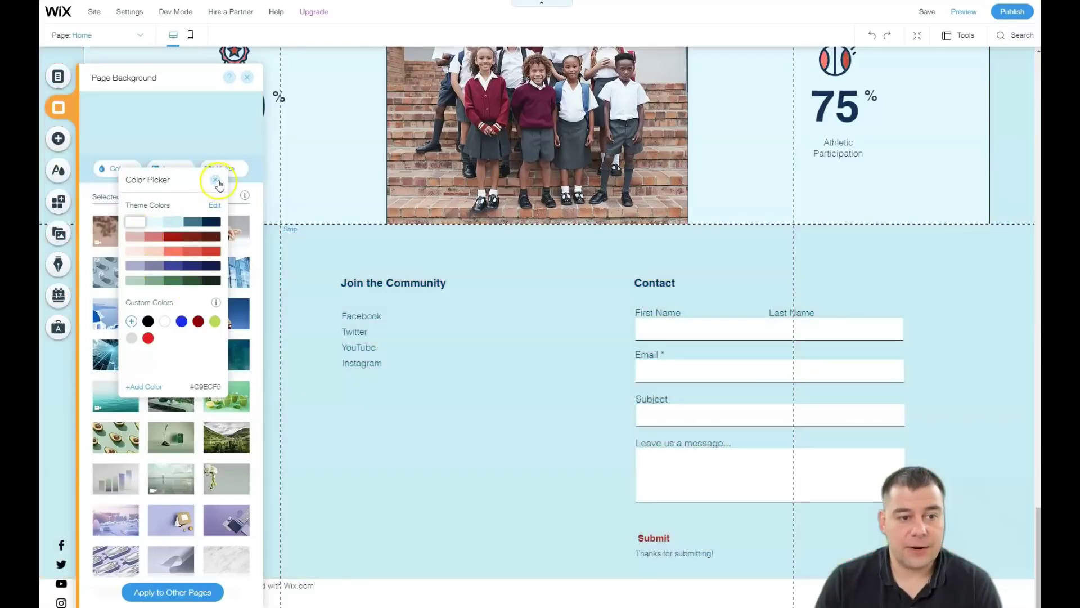
left_click(215, 180)
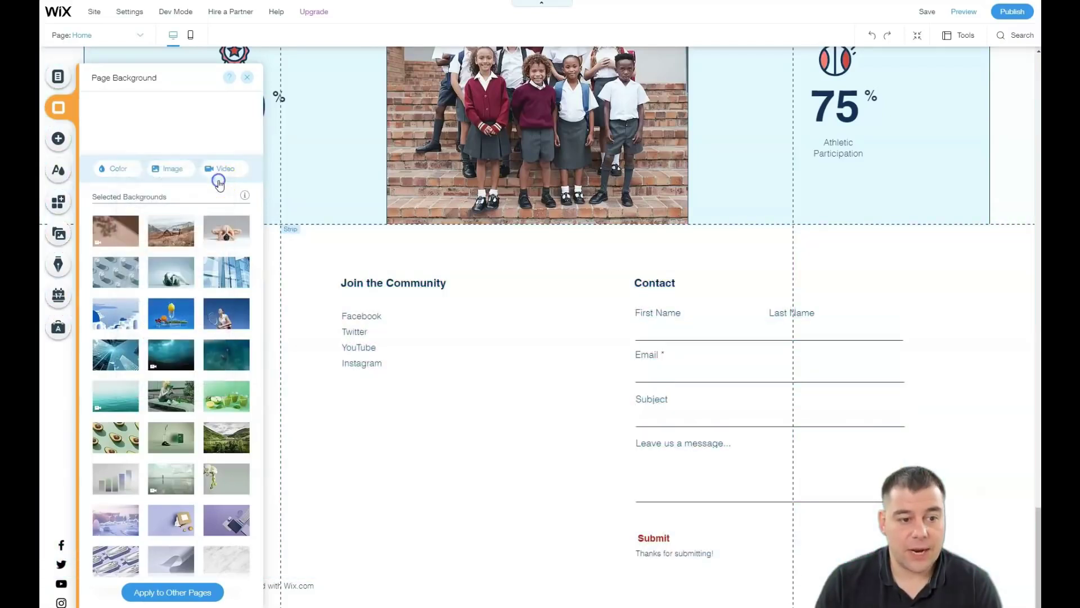
left_click(247, 77)
scroll(424, 252, "up", 10)
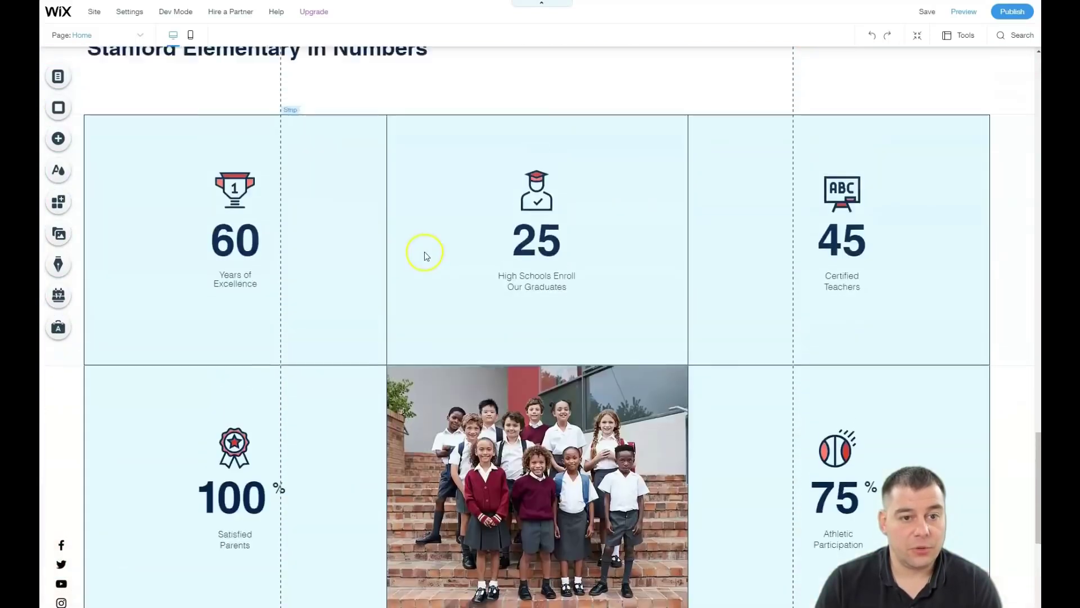
scroll(422, 252, "up", 5)
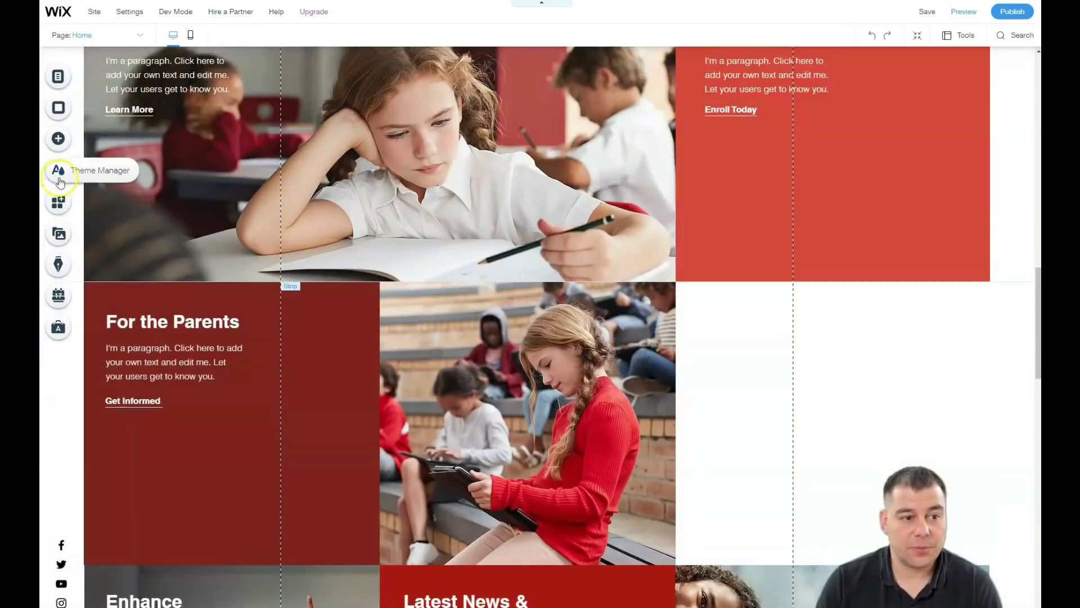
- Try the yellow, dark blue, blue-and-orange and muted blue site color themes, and apply the white theme with slate grey and sage green
left_click(58, 174)
mouse_move(197, 178)
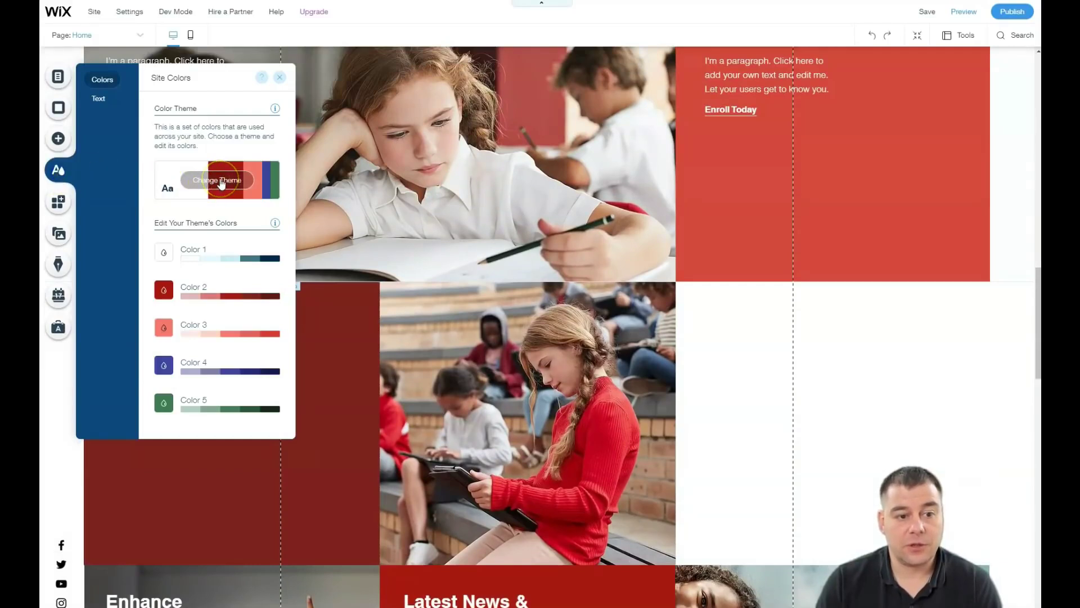
left_click(220, 180)
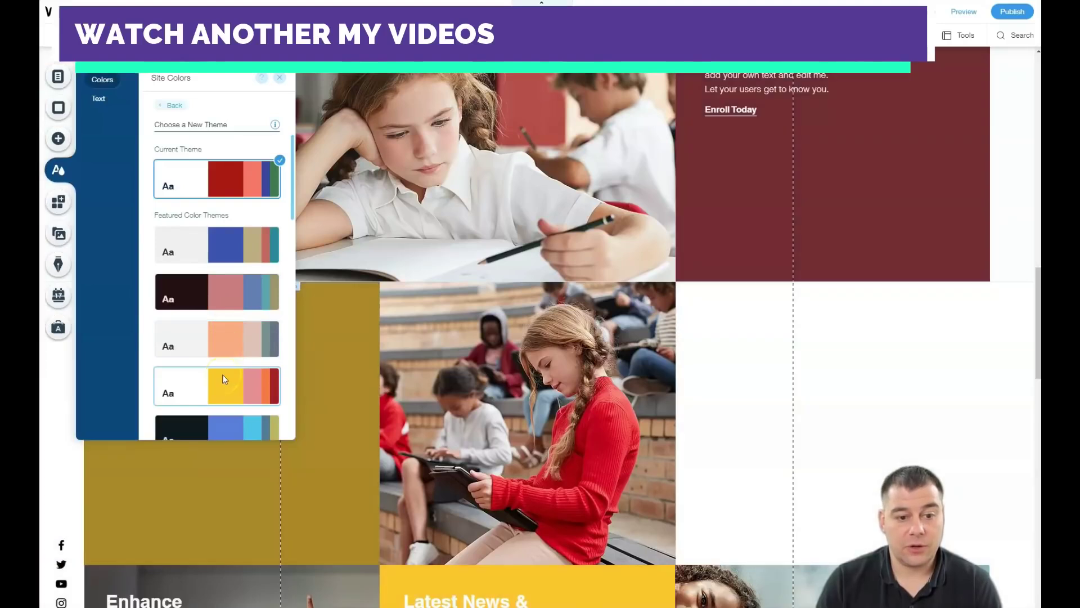
scroll(221, 373, "down", 3)
left_click(225, 278)
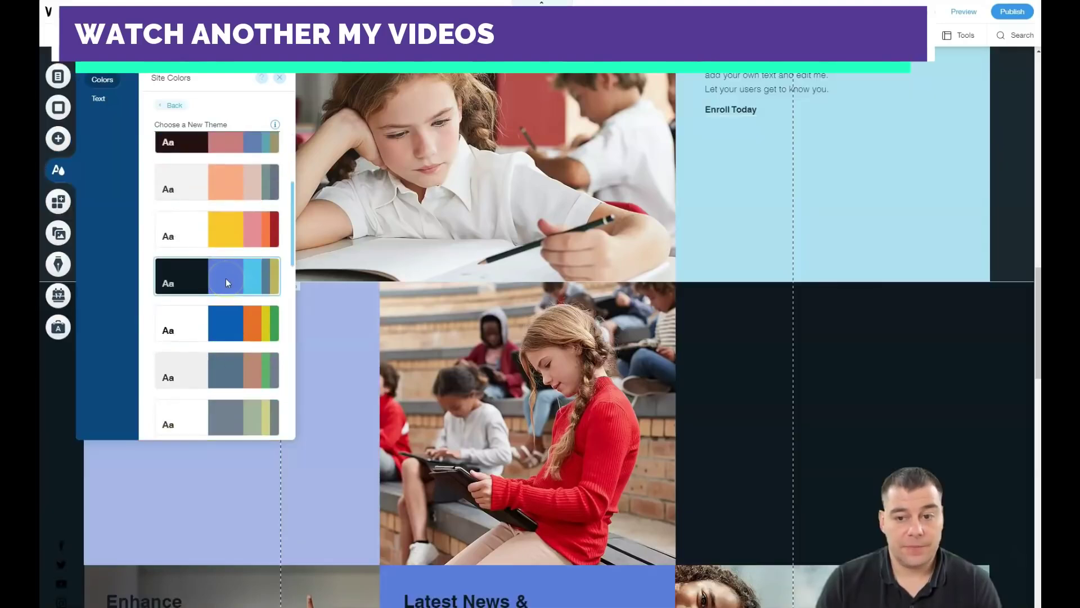
left_click(221, 322)
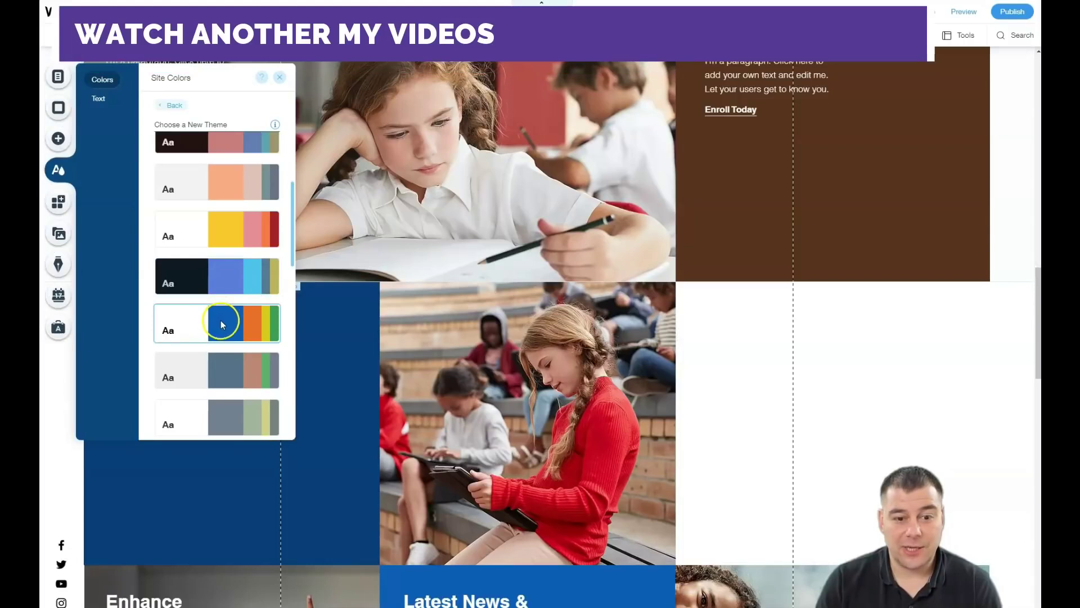
left_click(224, 362)
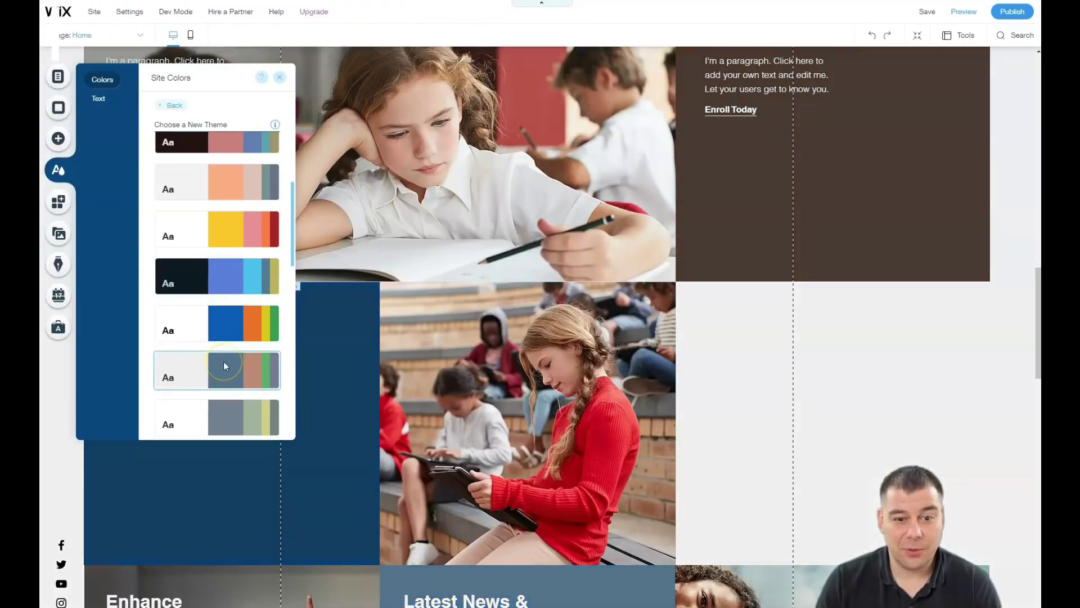
left_click(216, 422)
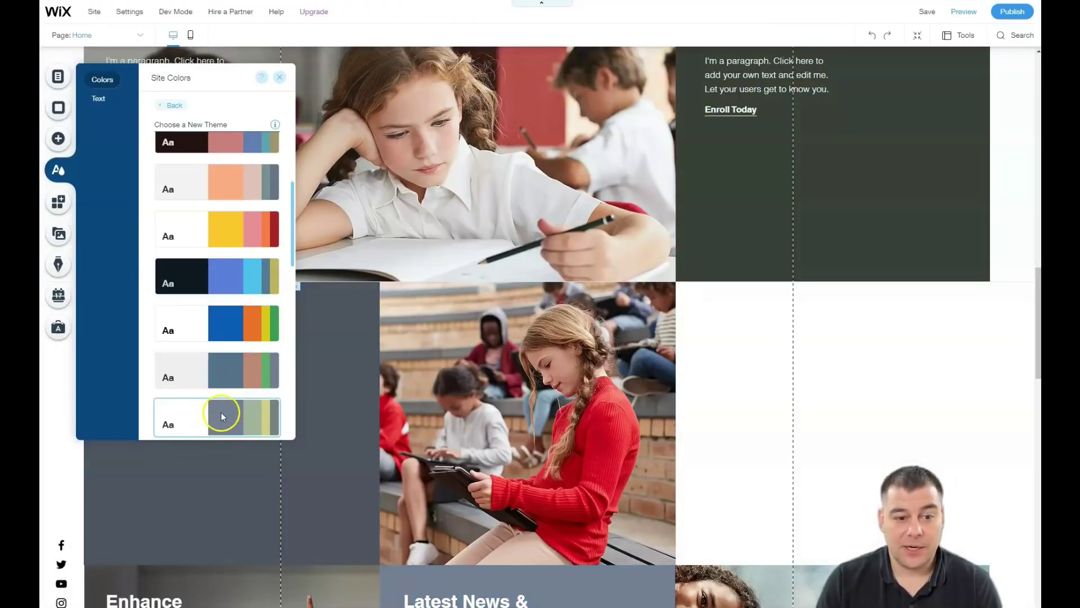
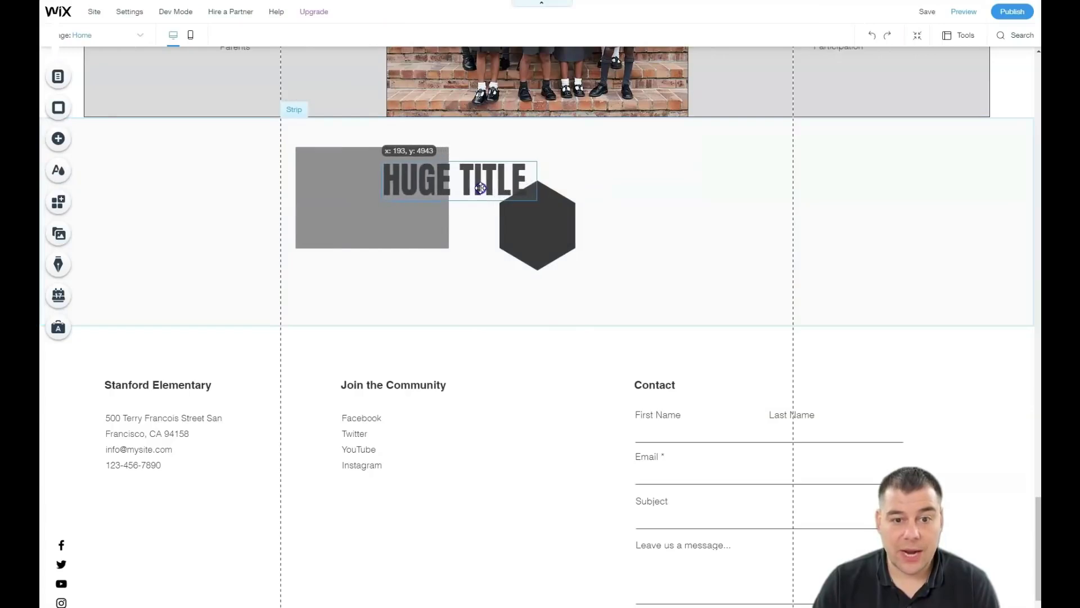
- Place the HUGE TITLE text behind the grey box and move the hexagon lower in the strip above the footer
left_click_drag(532, 242, 543, 257)
left_click(490, 180)
left_click(401, 138)
left_click_drag(585, 310, 589, 310)
left_click(674, 175)
mouse_move(429, 191)
left_mouse_down()
mouse_move(463, 196)
mouse_move(372, 191)
mouse_move(353, 255)
left_mouse_up()
right_click(487, 186)
- Give the grey box a lighter, see-through fill and shift it slightly up over the HUGE TITLE text
left_click(369, 273)
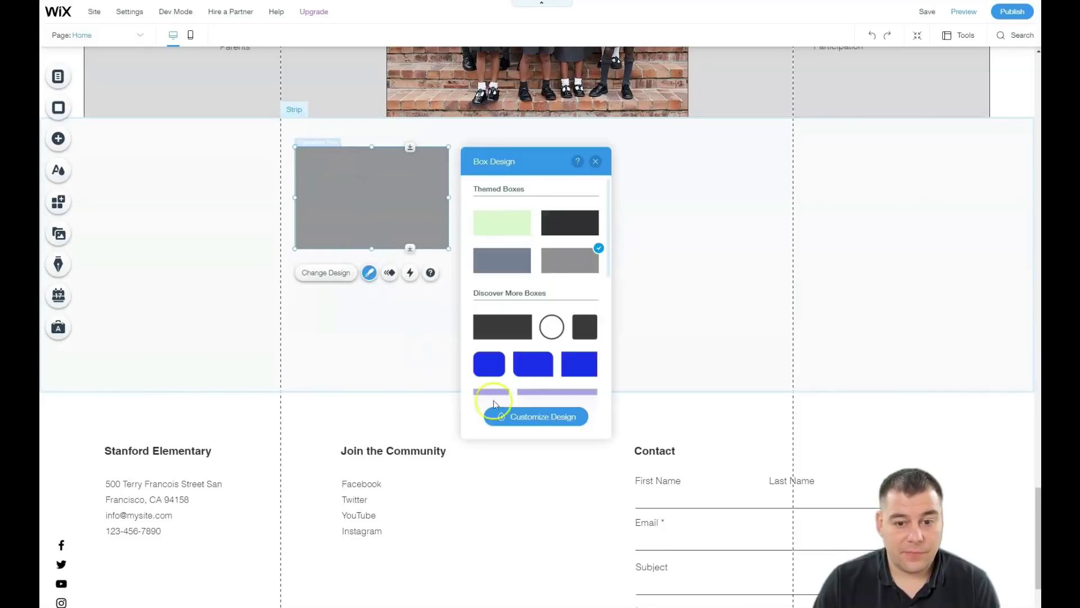
left_click(496, 415)
left_click_drag(394, 175, 399, 165)
left_click(635, 248)
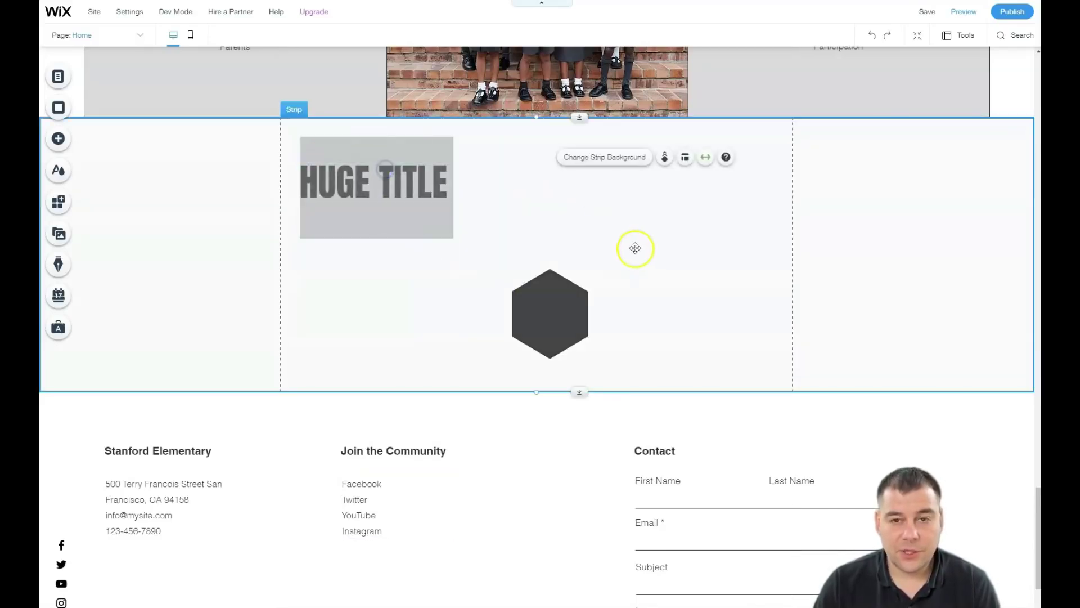
- Add a themed button to the strip, placing it to the right of the HUGE TITLE box as a large slate-grey rectangle
scroll(481, 250, "down", 1)
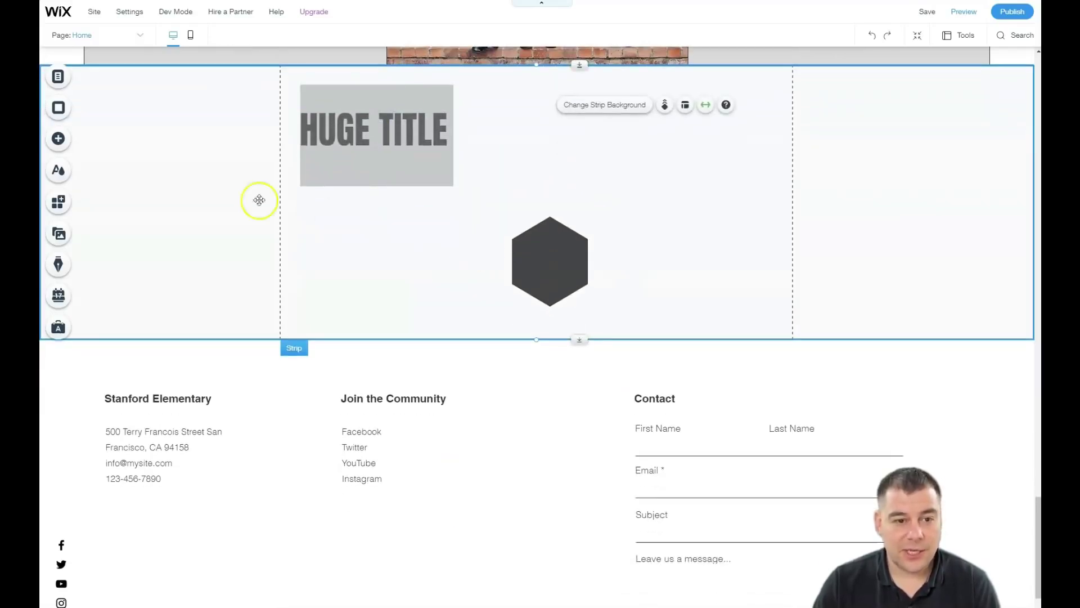
left_click(58, 138)
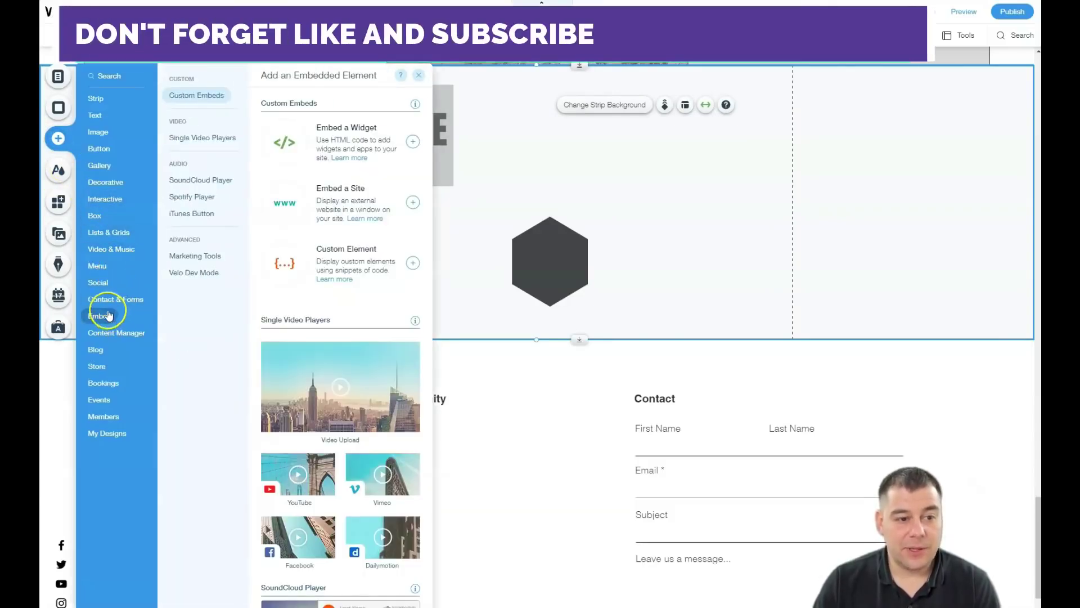
mouse_move(101, 306)
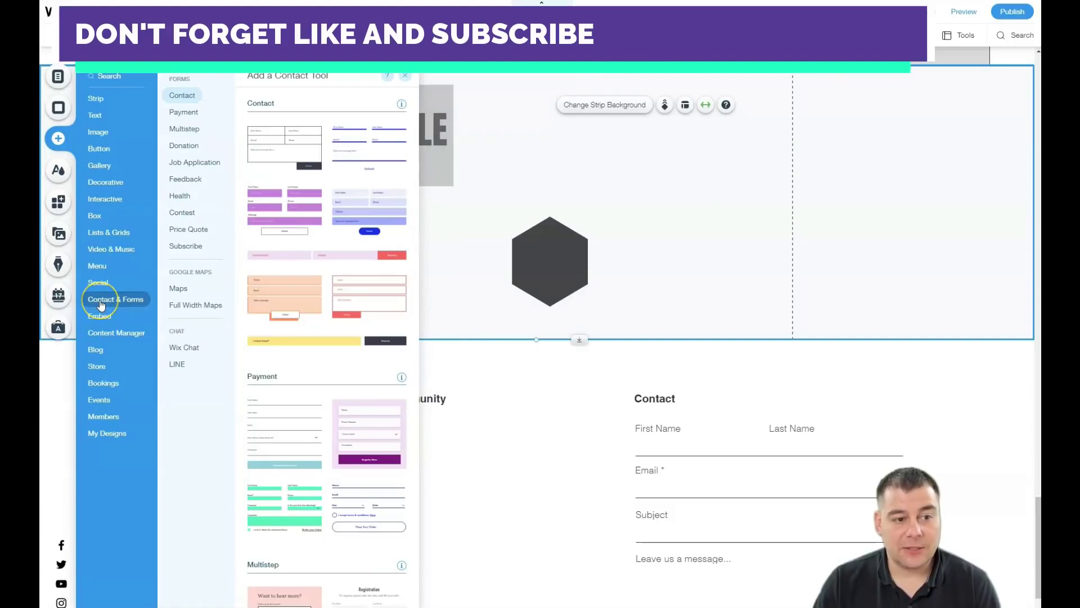
mouse_move(99, 152)
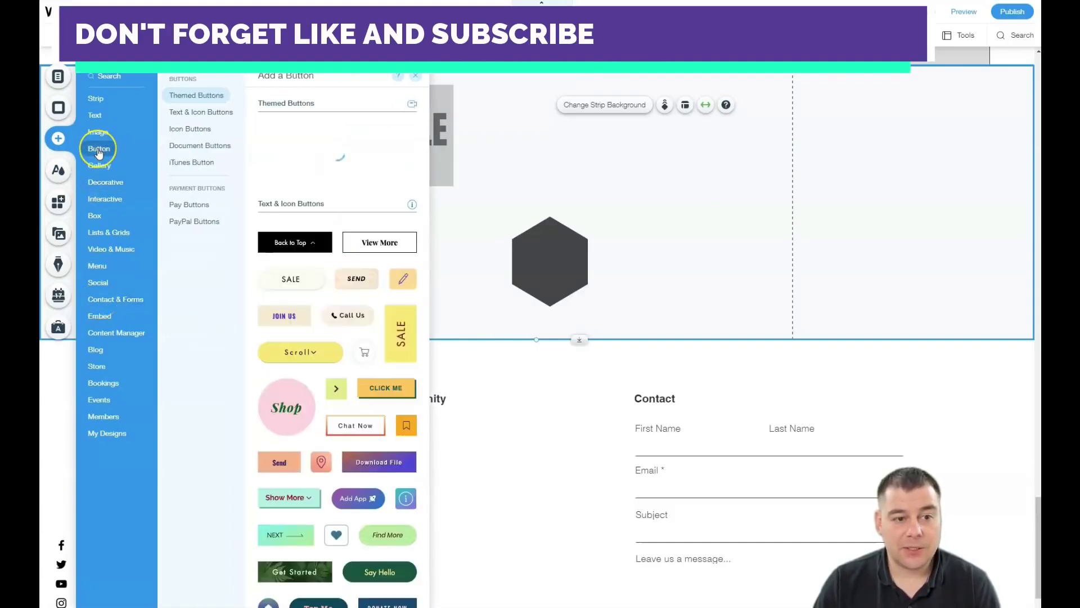
left_click(368, 139)
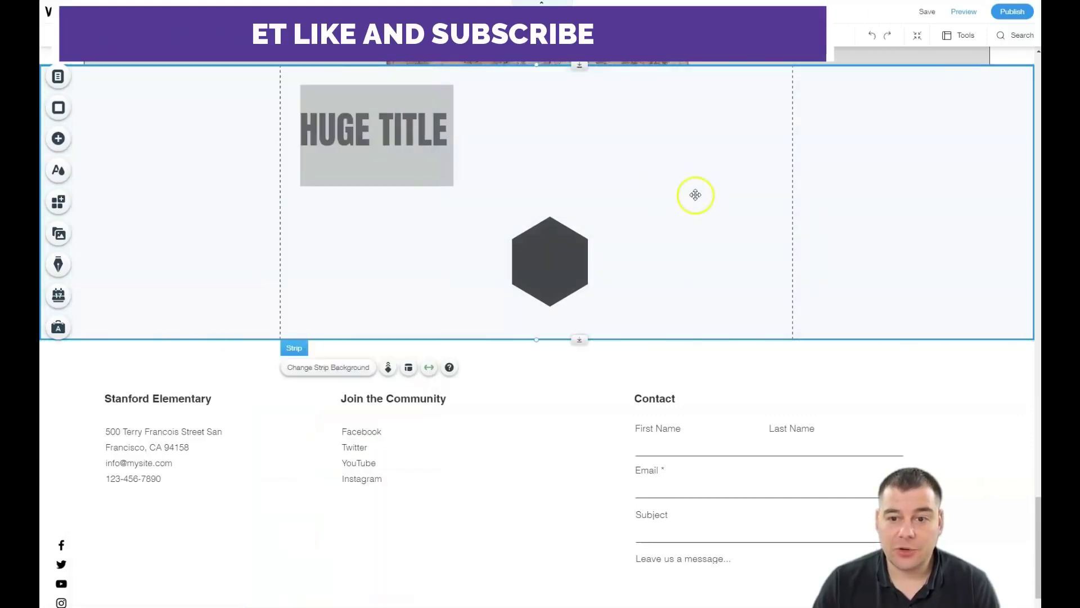
left_click_drag(705, 194, 710, 155)
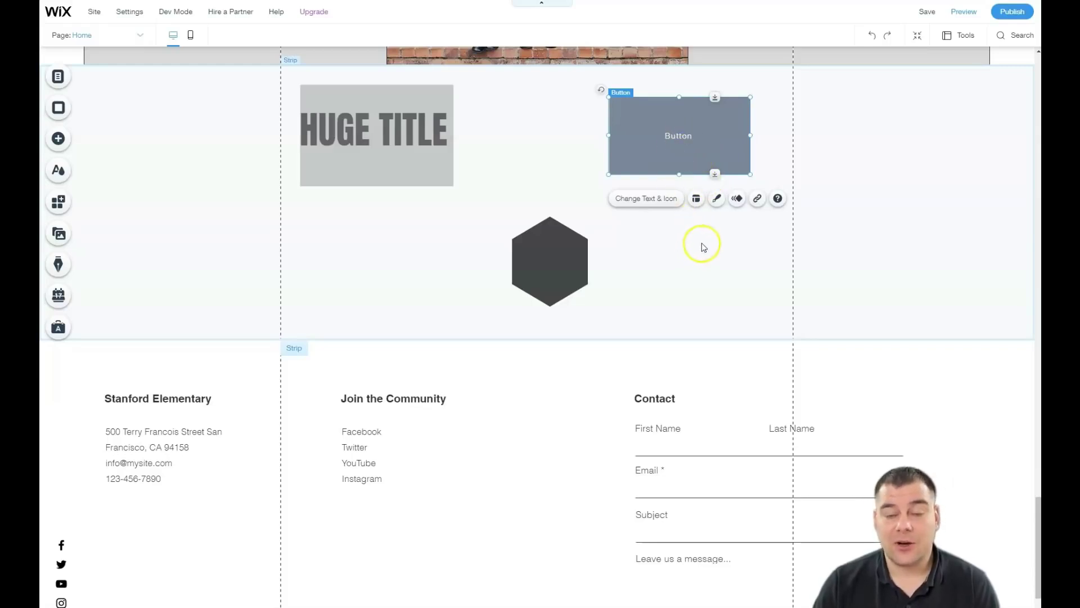
- Examine the button's link options, including Email and Phone Number, and close them without setting a link
left_click(758, 200)
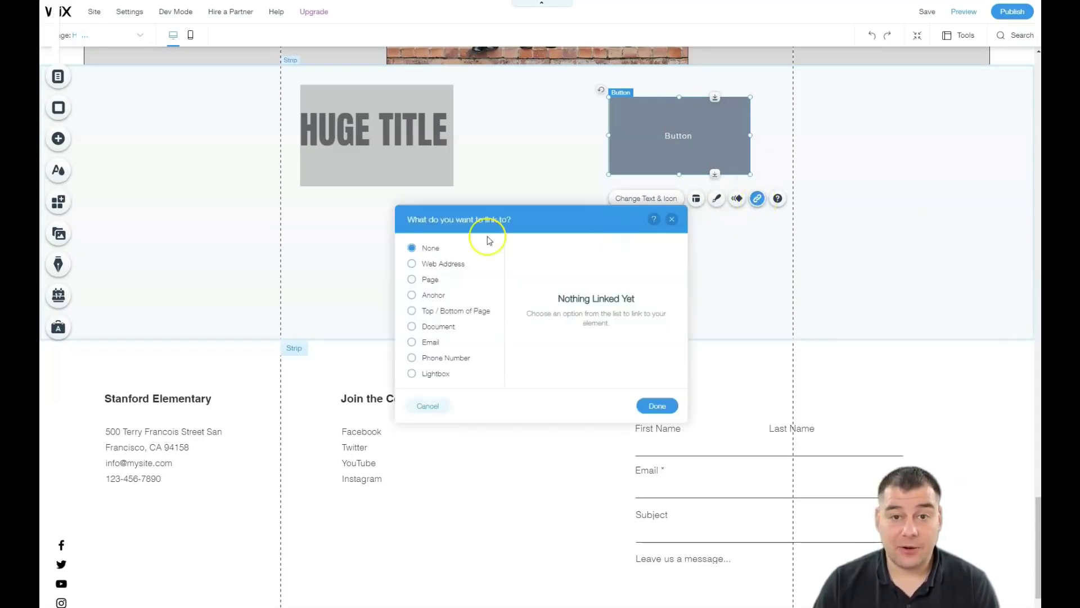
left_click(417, 341)
left_click(412, 359)
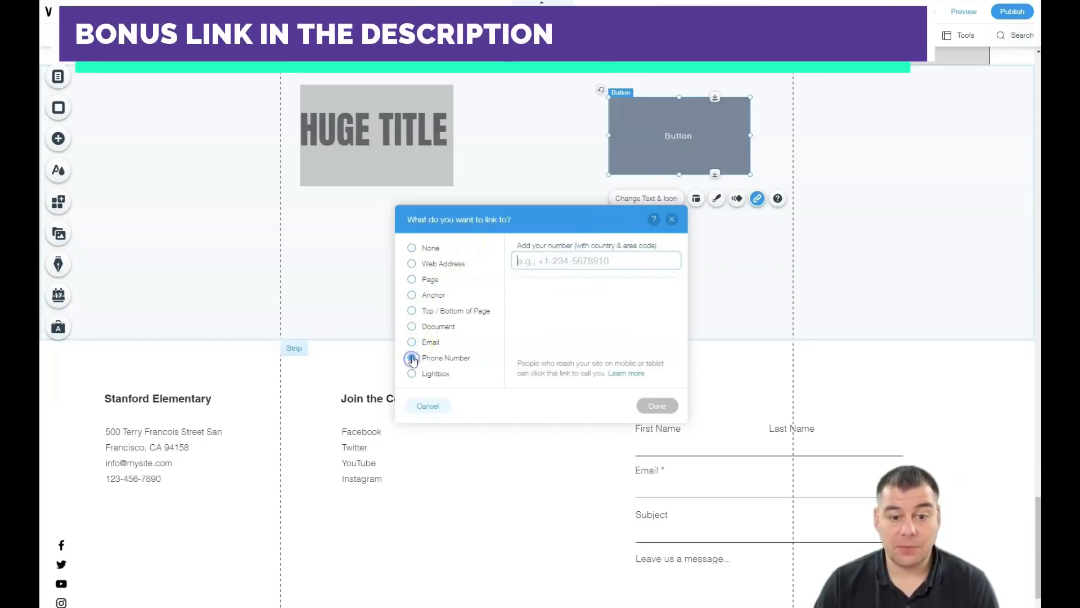
left_click(414, 344)
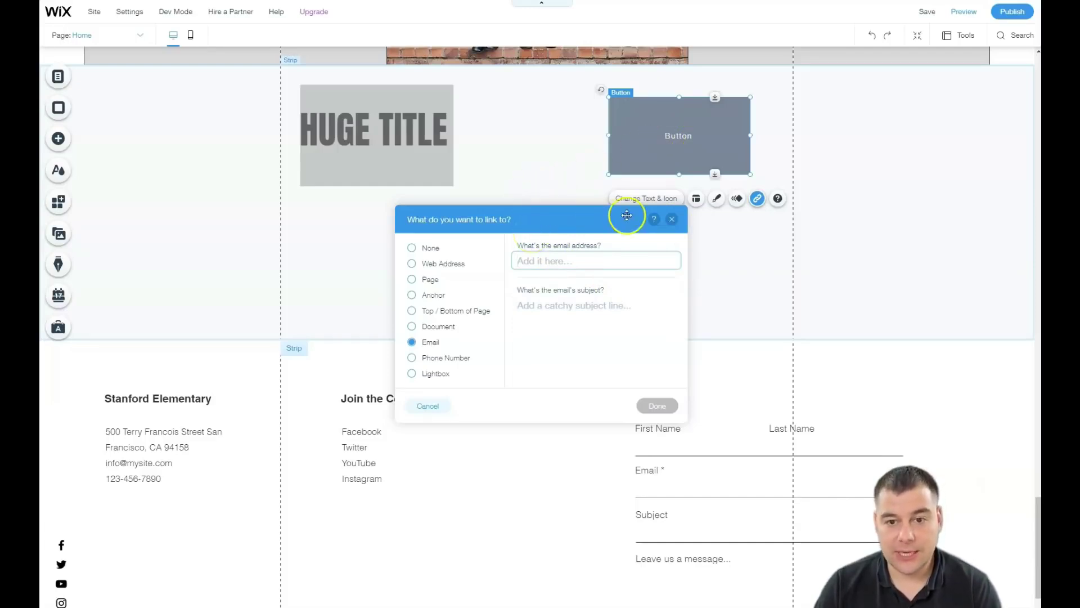
left_click(671, 221)
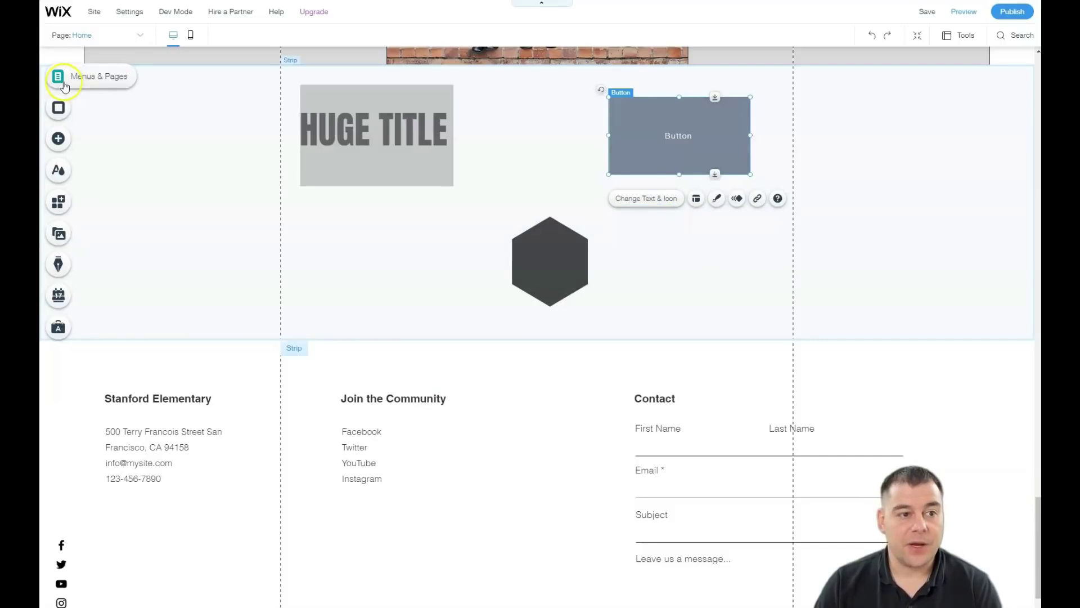
- Add a Contact Us form and move it to the middle of the strip above the footer
left_click(61, 141)
mouse_move(107, 232)
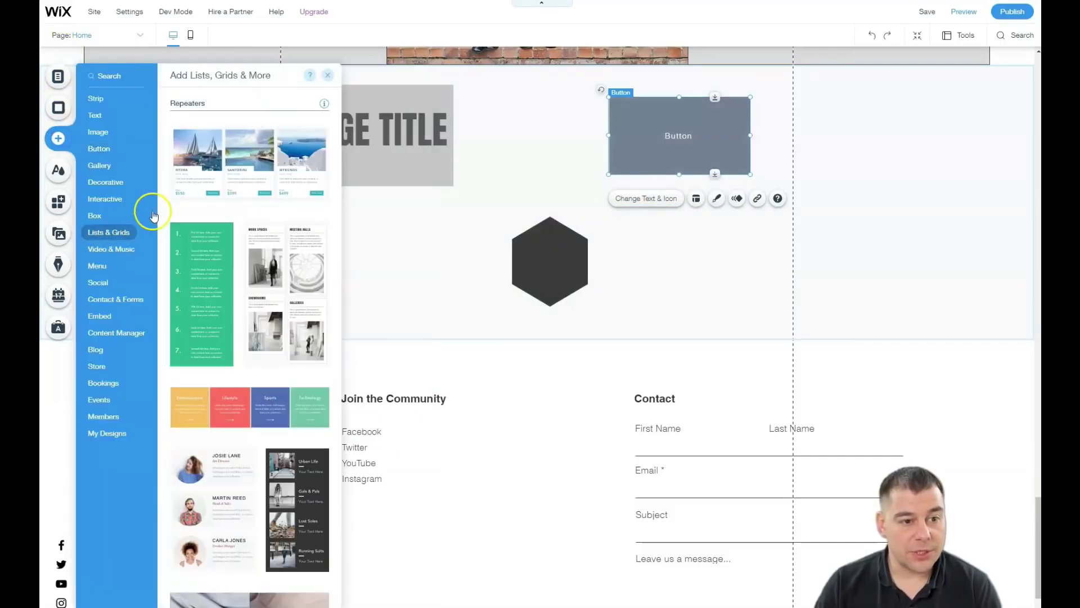
left_click(892, 191)
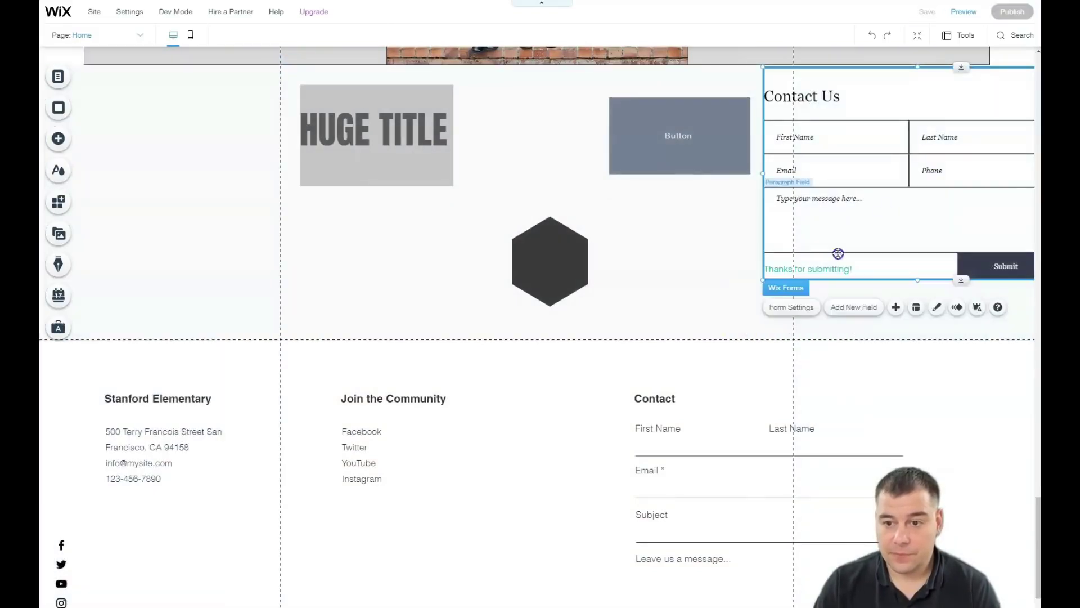
left_click_drag(838, 253, 535, 248)
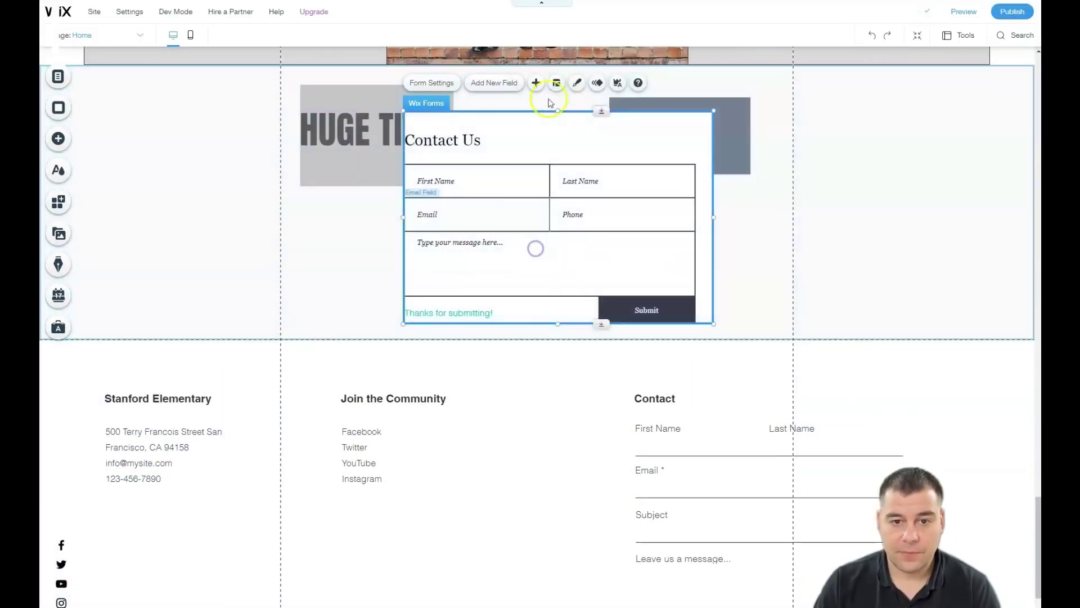
- Check the Contact Us form's settings and delete the form from the strip
left_click(432, 83)
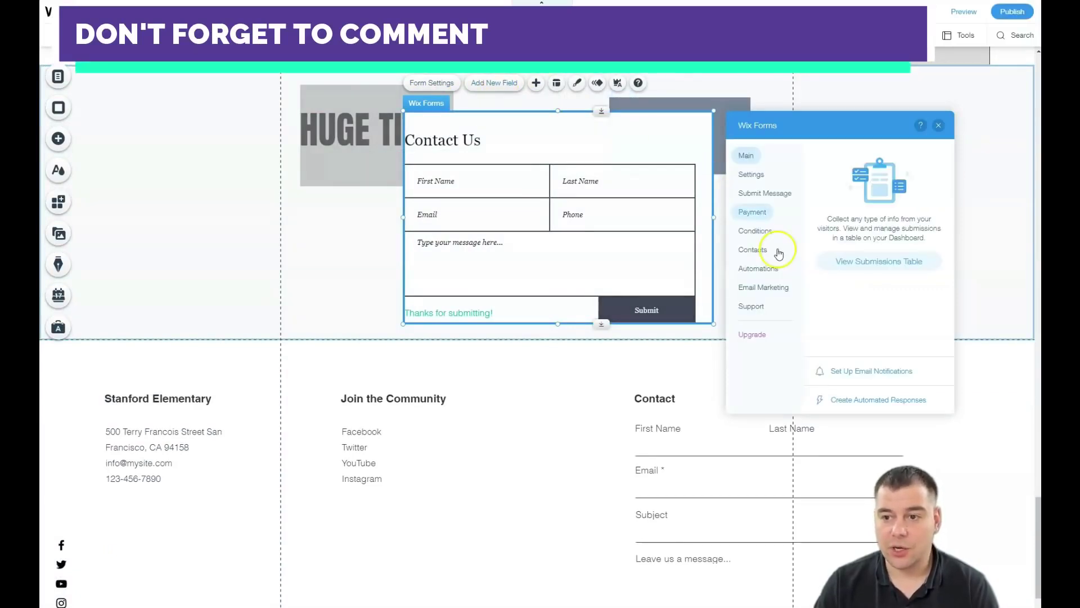
left_click(939, 126)
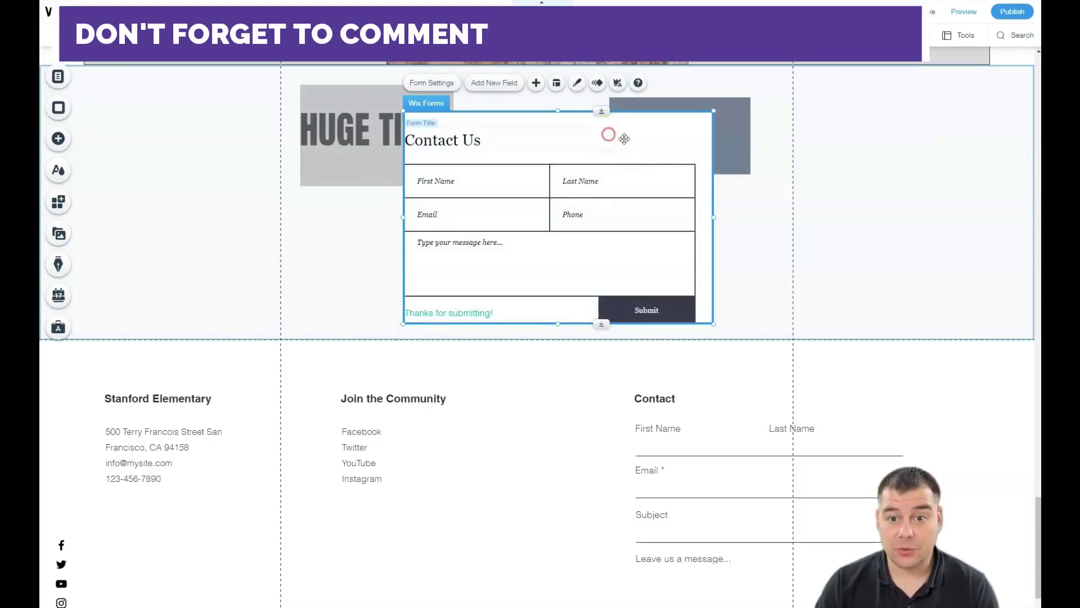
right_click(608, 135)
left_click(664, 367)
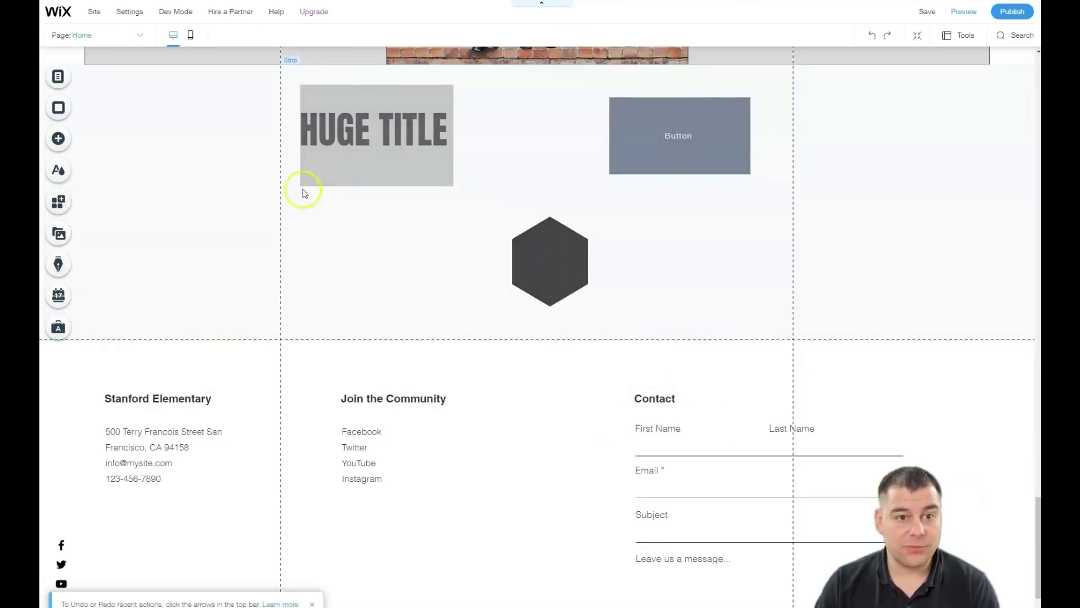
- In Zoom Out mode, delete the section containing the HUGE TITLE, button and hexagon, and return to the normal editor
left_click(917, 35)
scroll(647, 326, "down", 5)
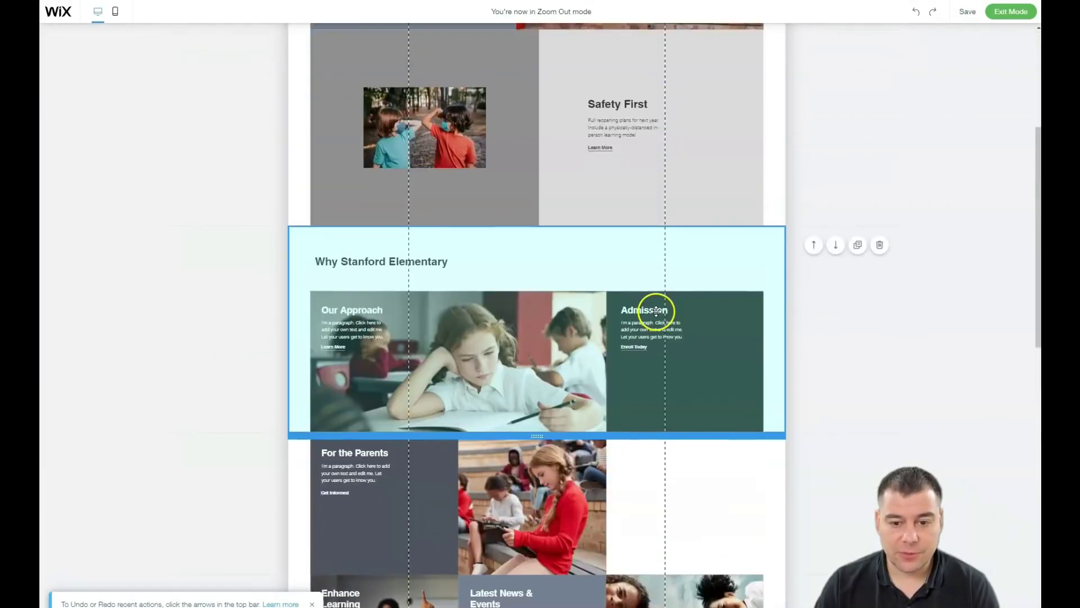
scroll(658, 310, "down", 4)
scroll(661, 311, "up", 10)
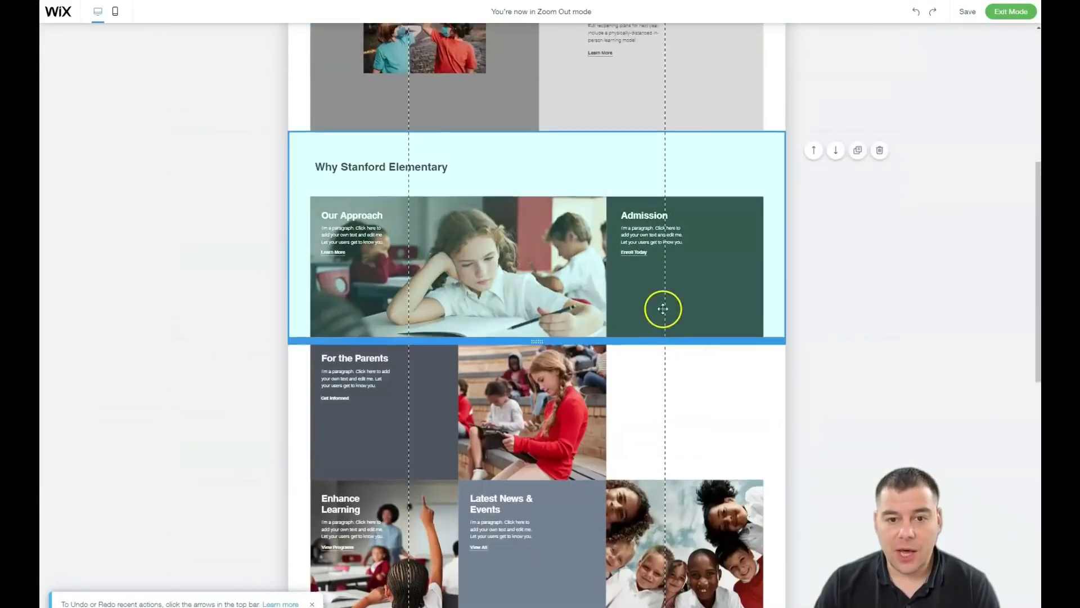
scroll(662, 312, "down", 3)
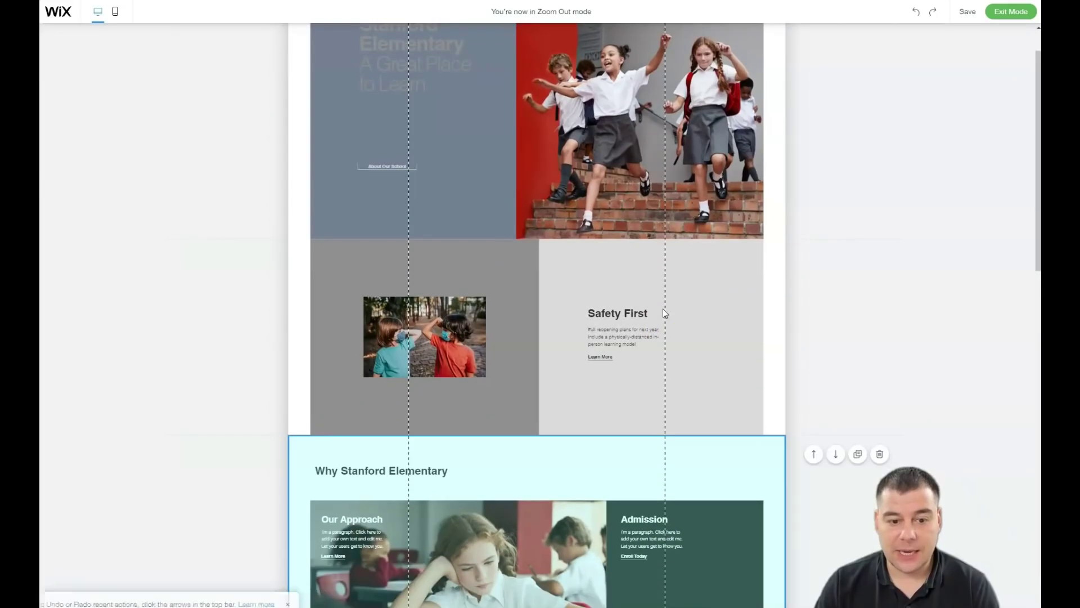
scroll(664, 312, "down", 10)
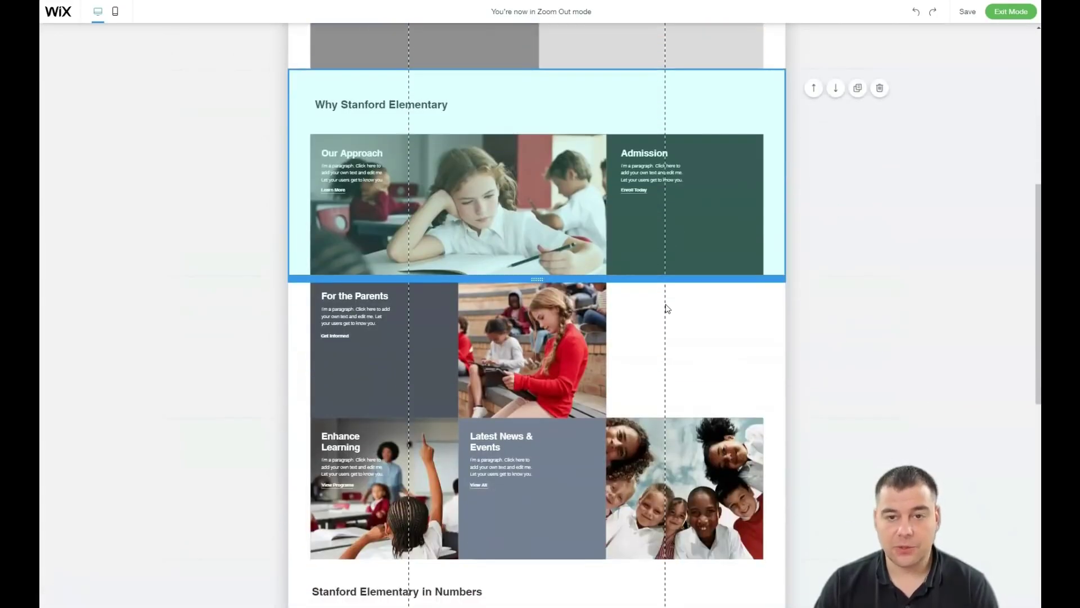
scroll(666, 308, "down", 13)
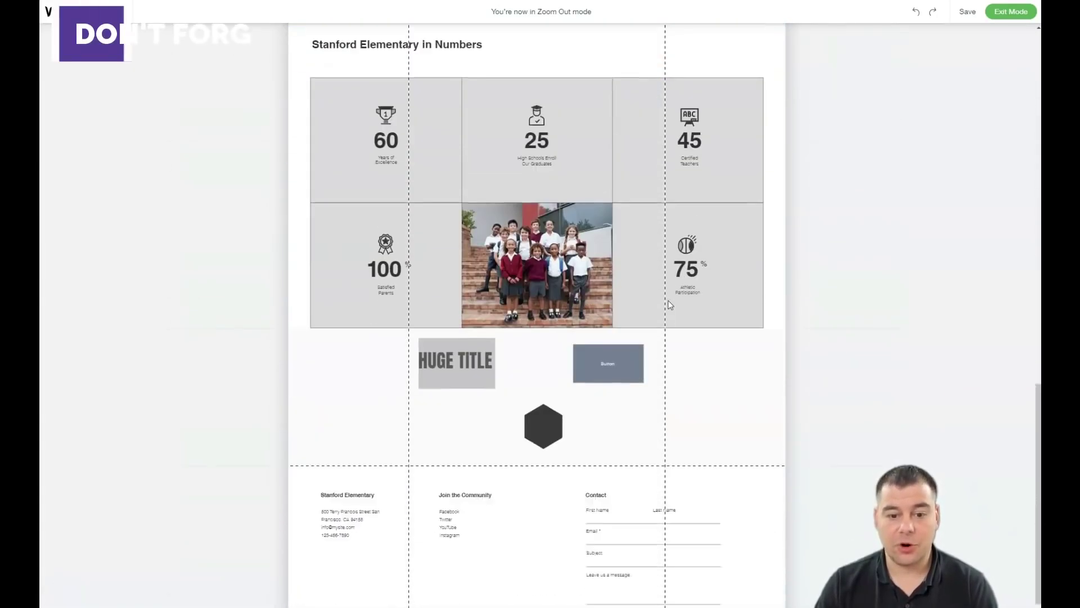
left_click(674, 320)
left_click(879, 307)
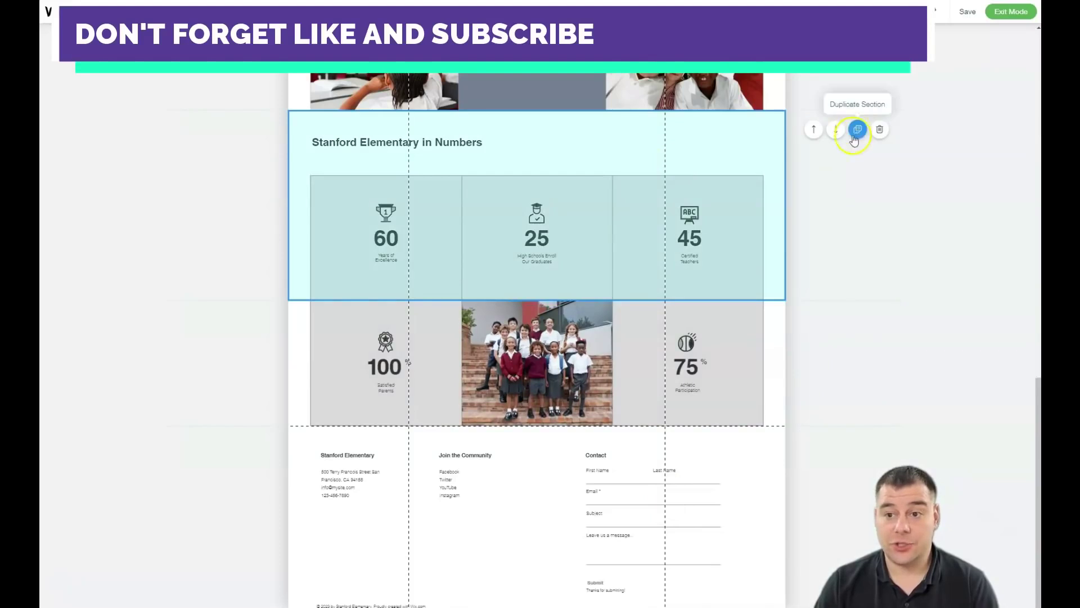
scroll(930, 89, "up", 5)
scroll(917, 101, "up", 15)
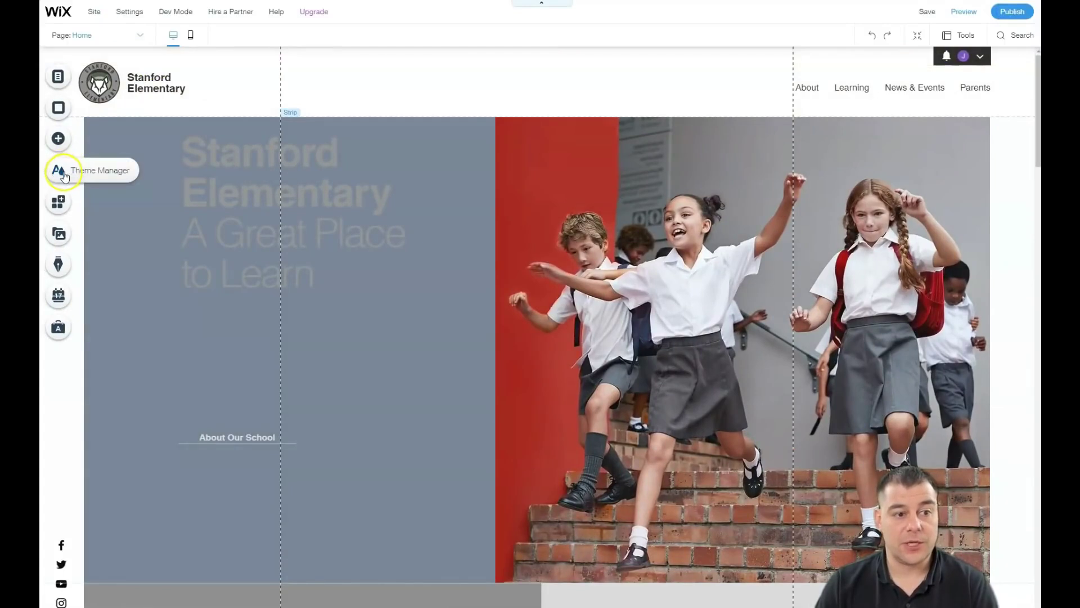
- Browse the elements that can be added to the page, including Contact & Forms, Video & Music and Strip, without adding any
left_click(59, 140)
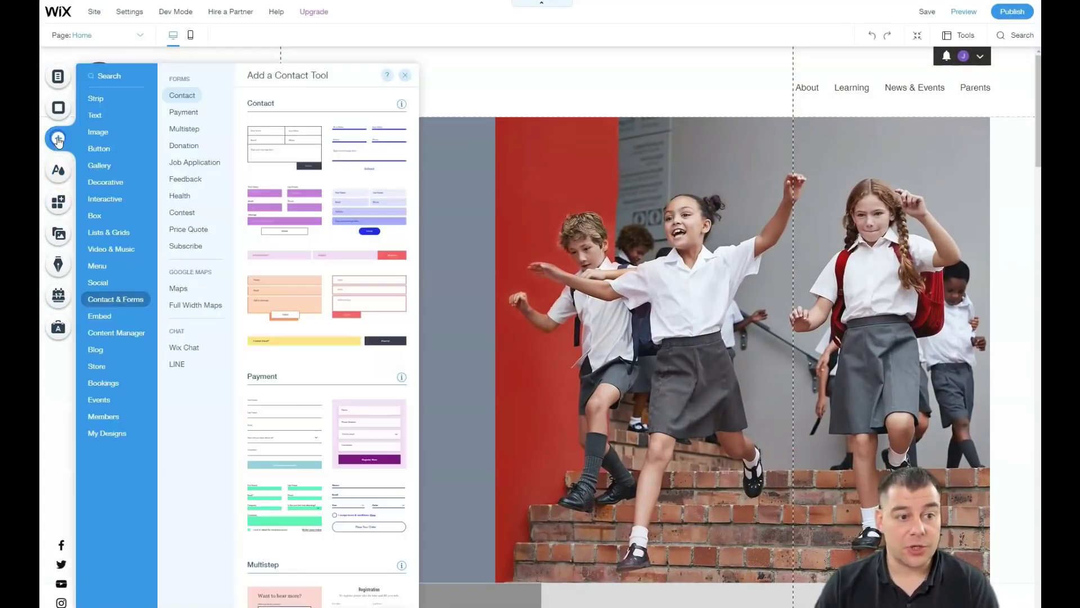
left_click(116, 337)
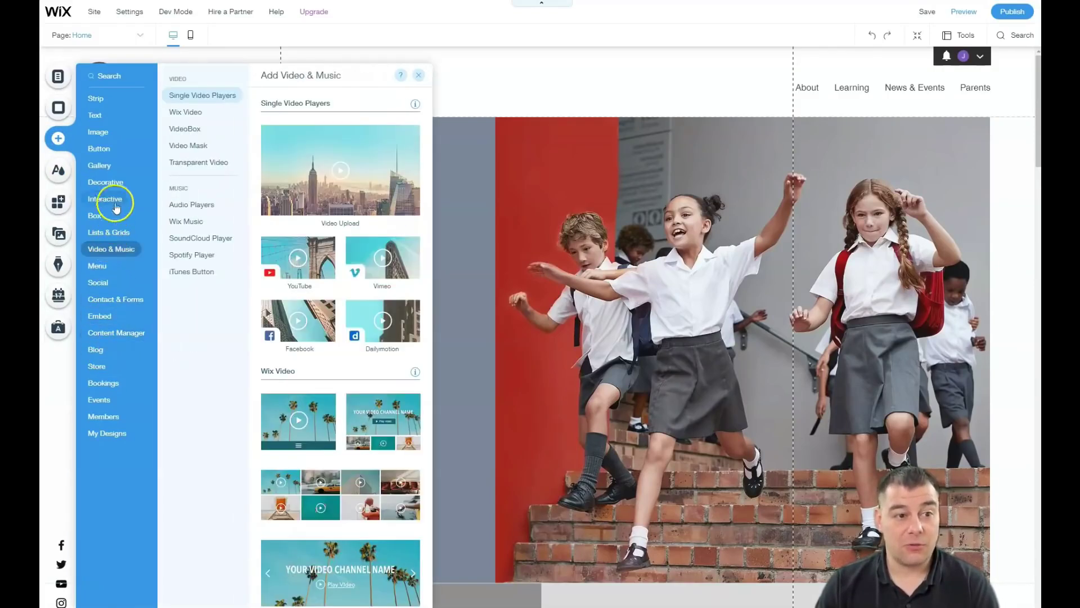
mouse_move(111, 132)
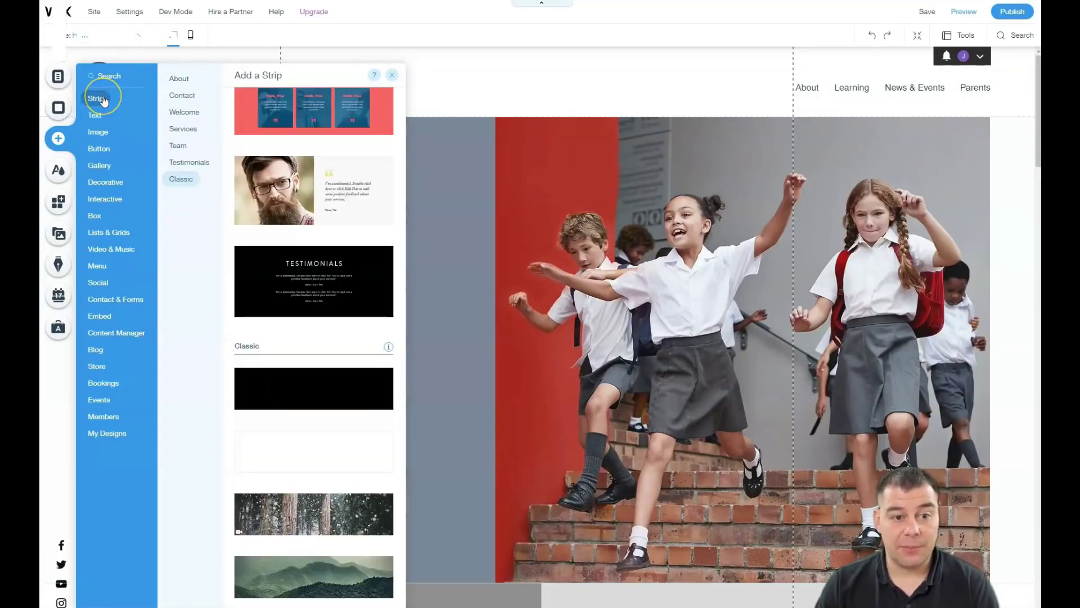
left_click(396, 73)
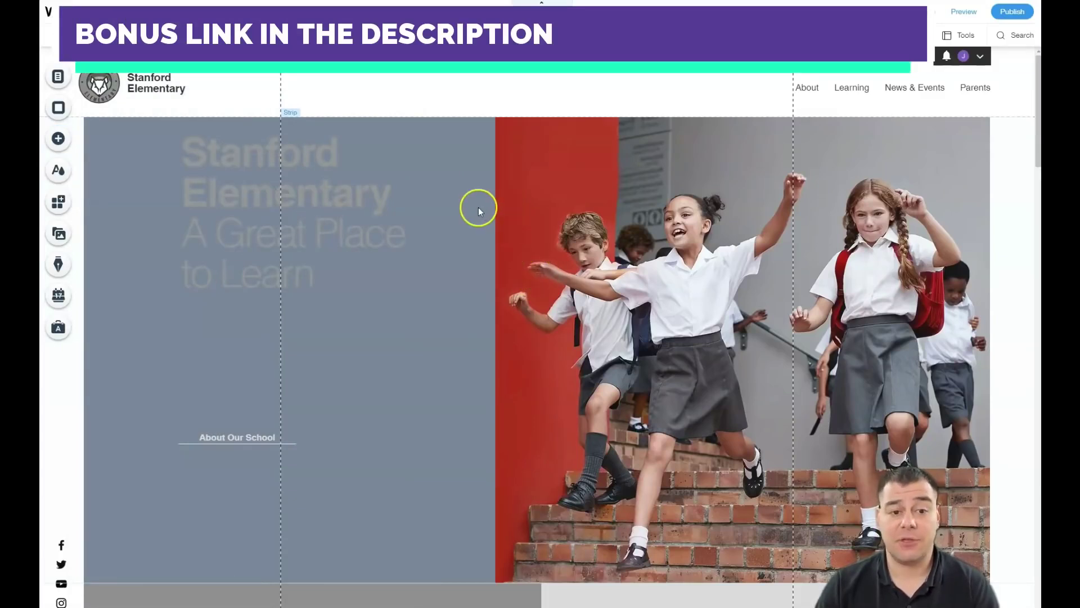
- Examine the Collect Leads apps in the Wix App Market and close the market without installing any
left_click(59, 204)
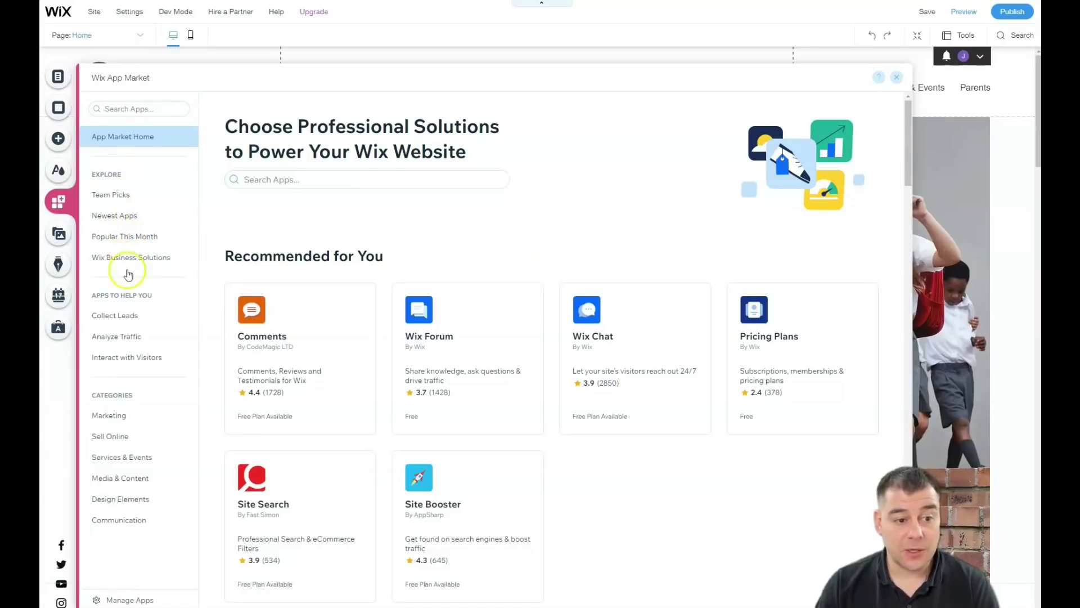
left_click(122, 324)
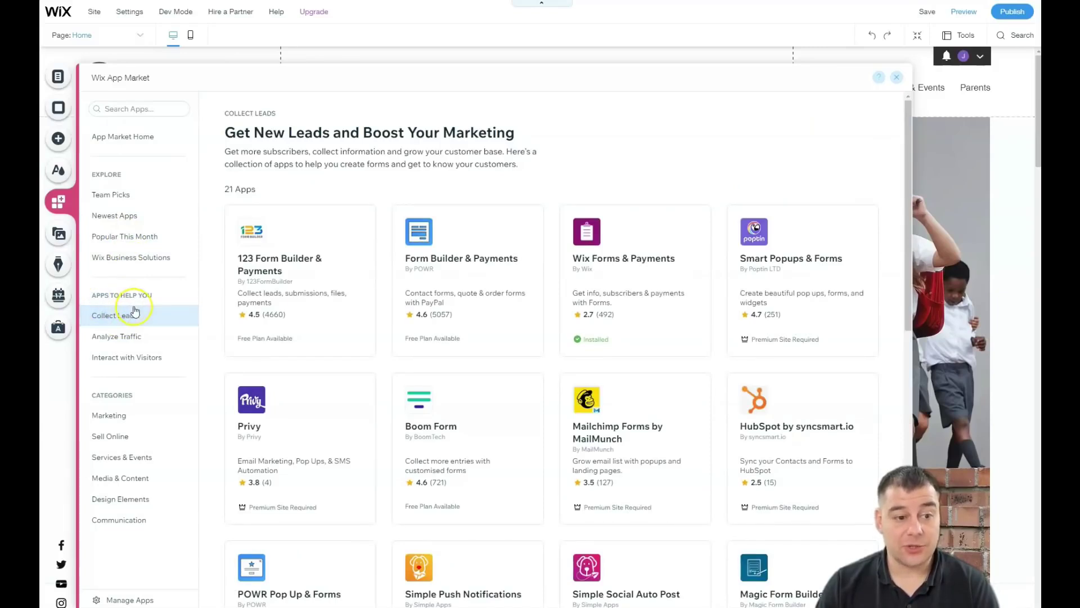
scroll(613, 264, "down", 3)
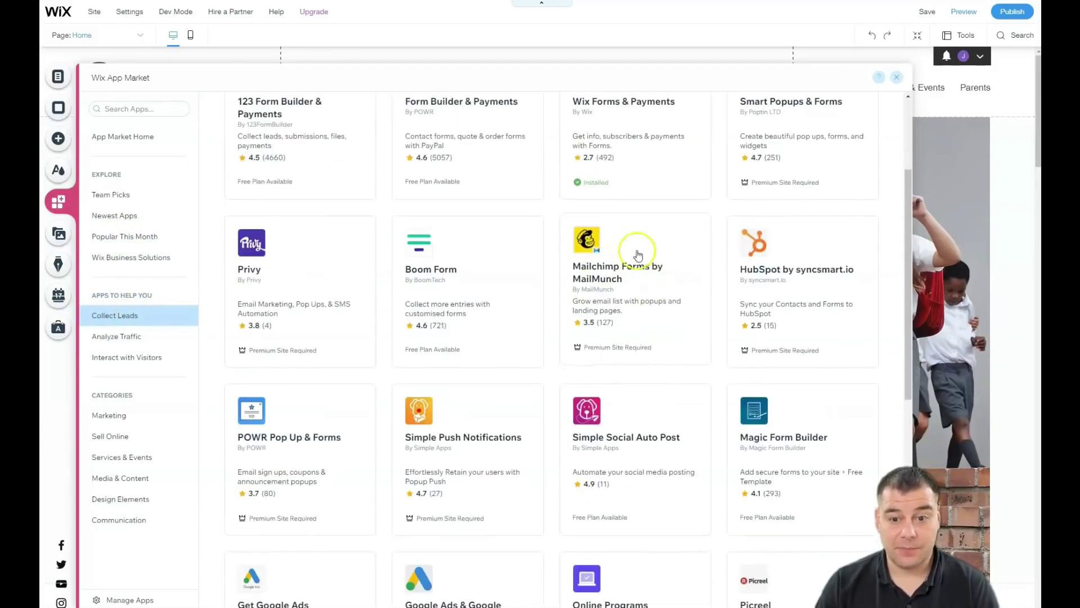
scroll(628, 284, "down", 6)
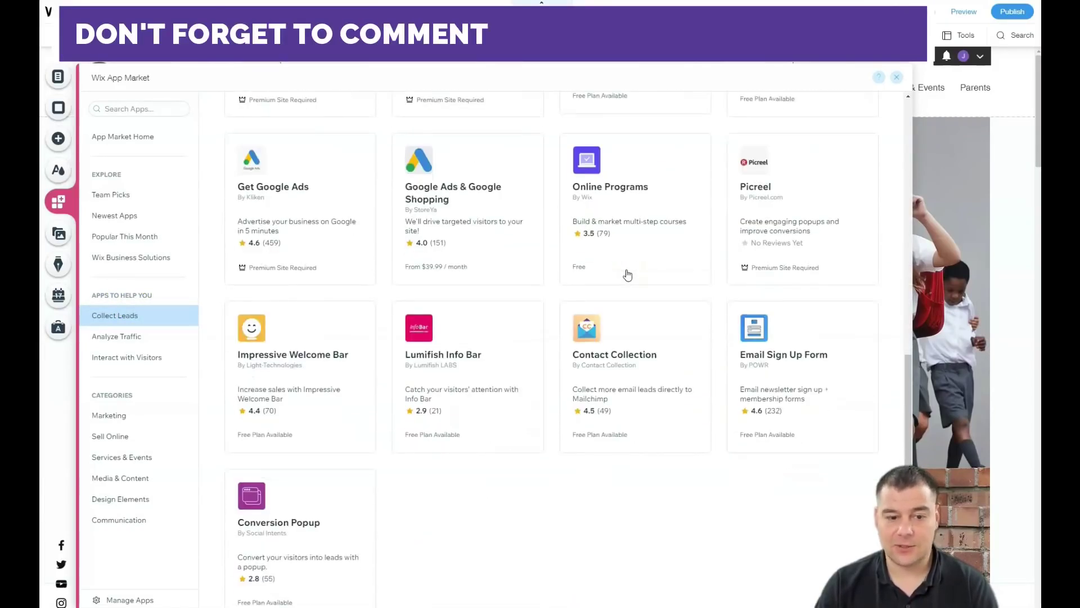
scroll(569, 301, "down", 2)
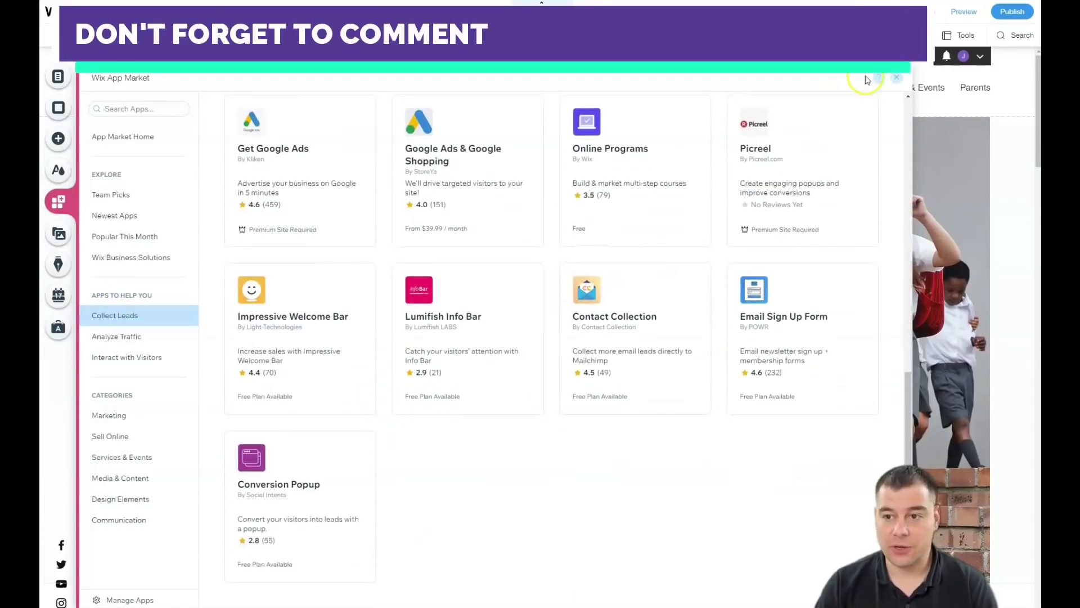
left_click(895, 79)
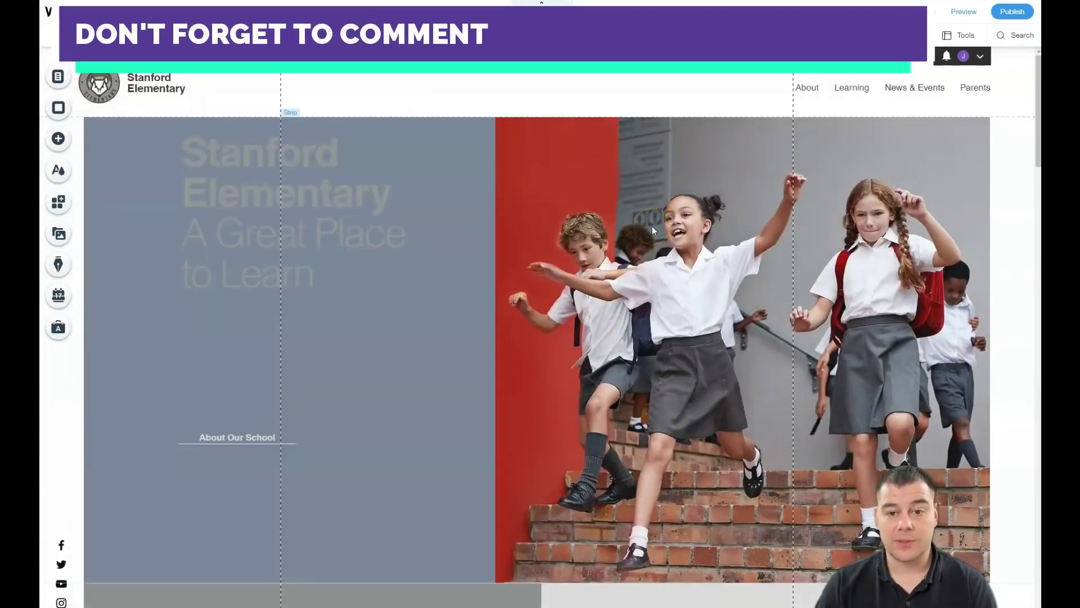
- Review the Home page's sections from the hero strip down to the footer with the contact form
scroll(611, 212, "down", 6)
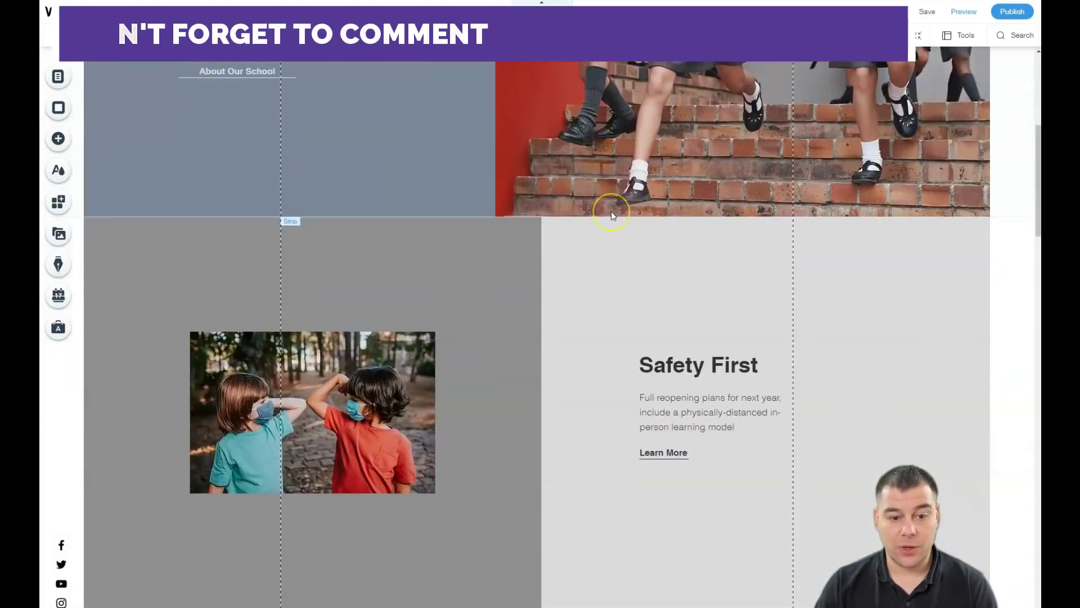
scroll(611, 213, "down", 5)
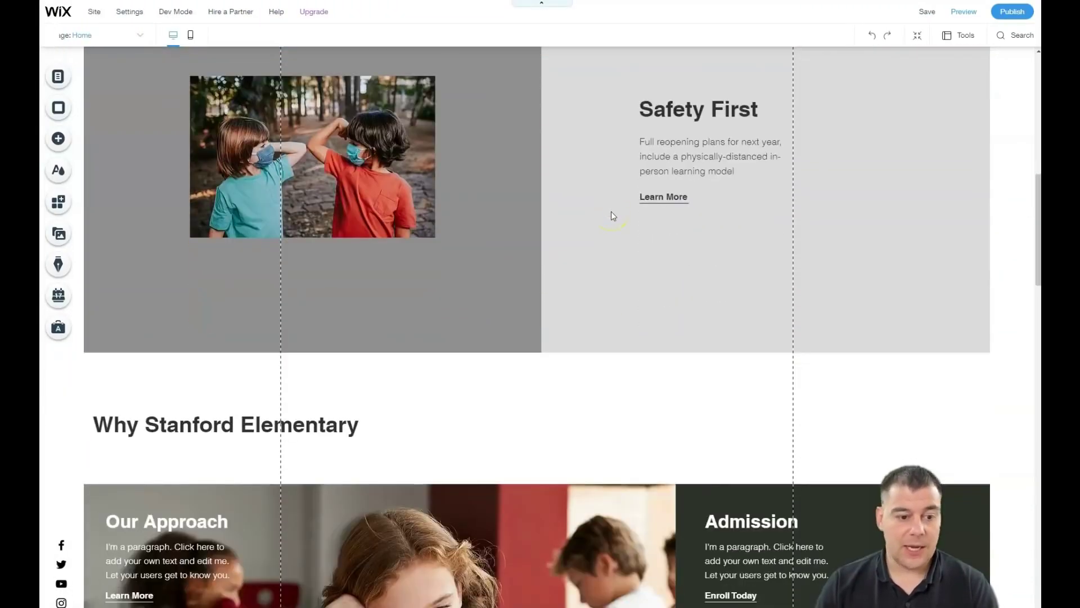
scroll(612, 214, "down", 8)
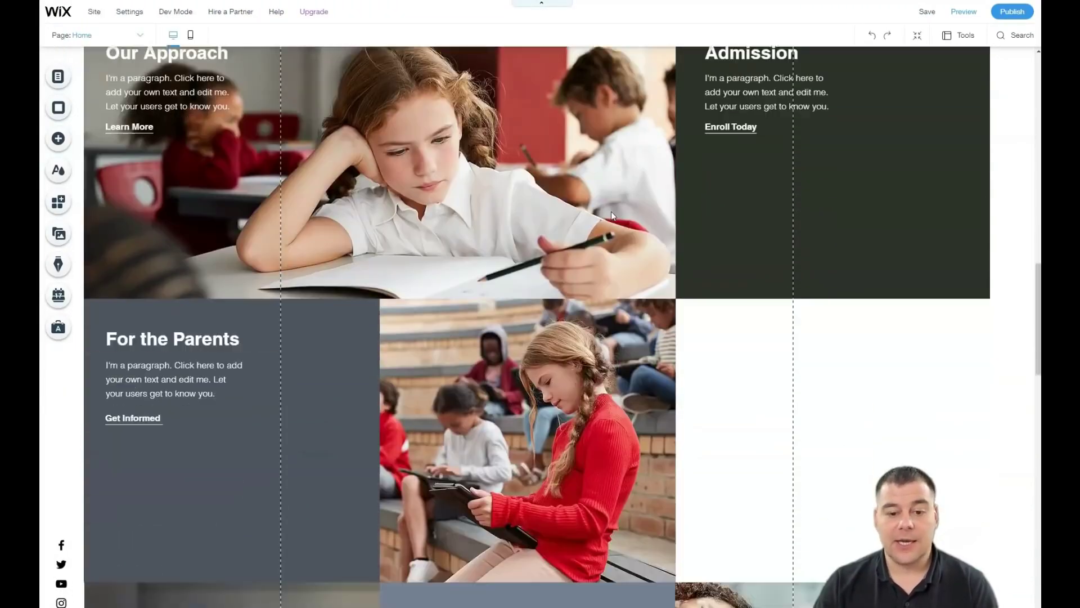
scroll(611, 211, "down", 7)
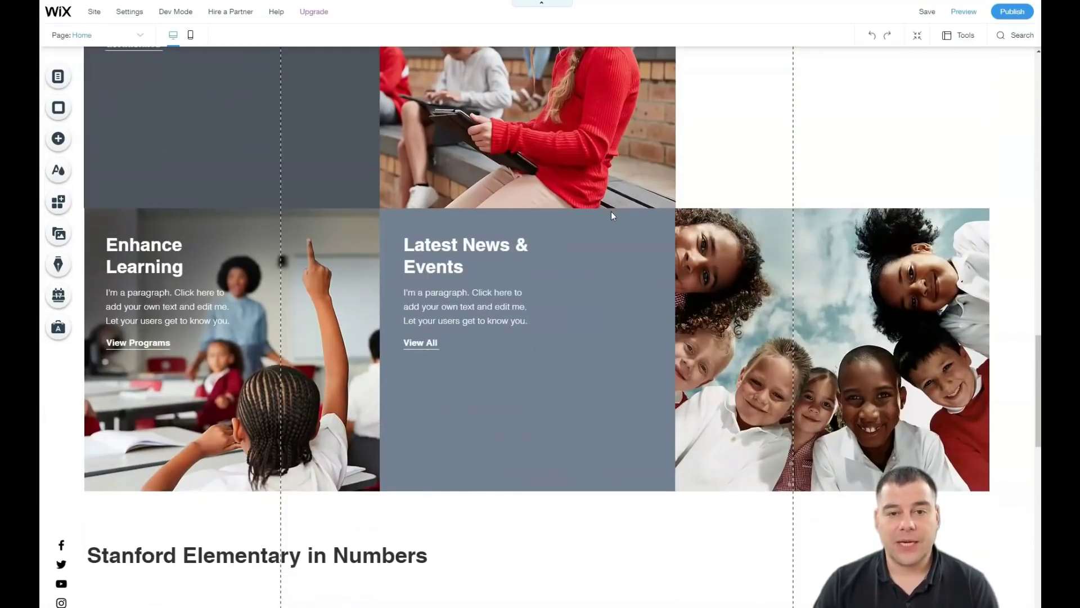
left_click(598, 218)
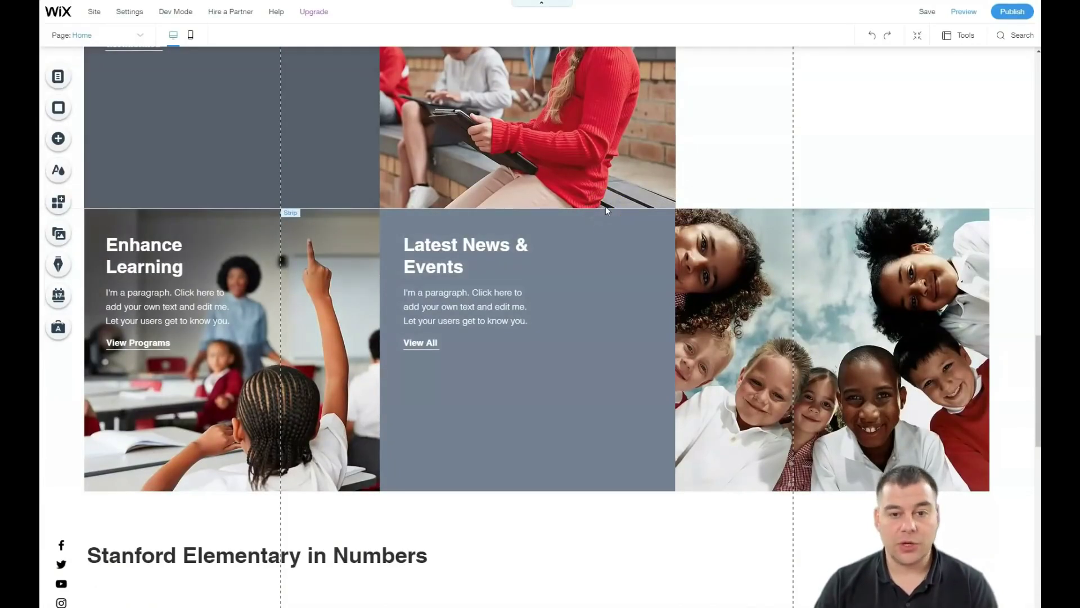
scroll(608, 207, "down", 7)
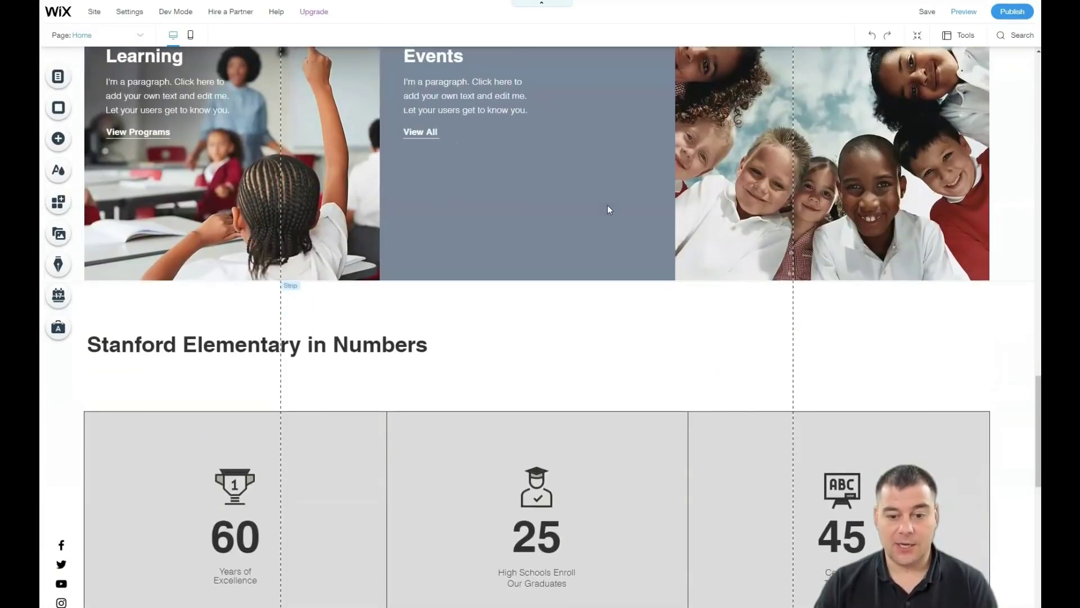
scroll(610, 209, "down", 3)
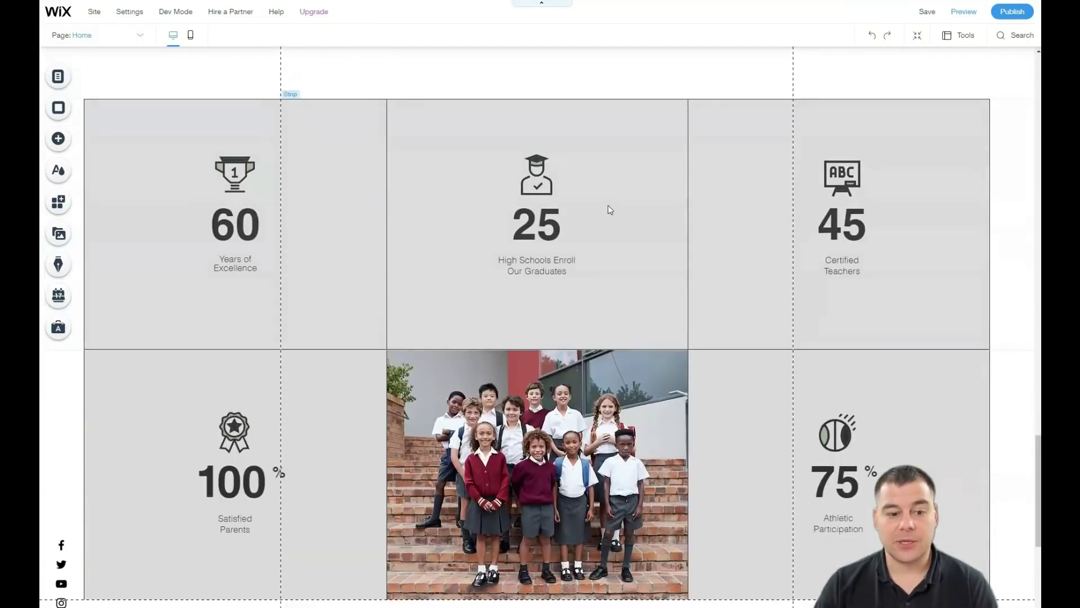
scroll(610, 209, "down", 7)
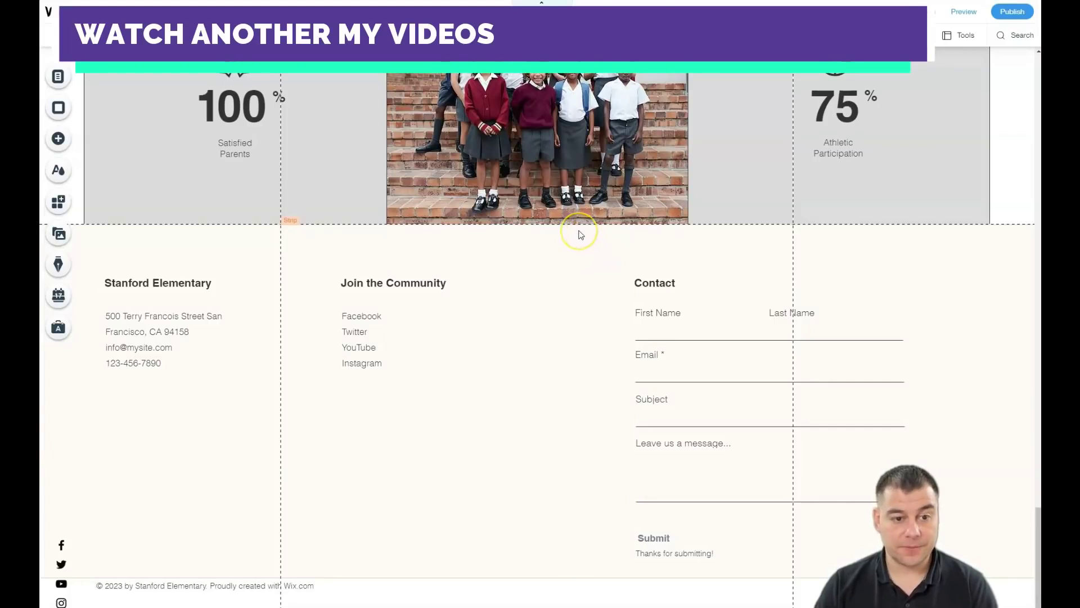
- In the Latest News & Events column, move the heading to the right and its paragraph right and below the View All link
scroll(580, 231, "up", 7)
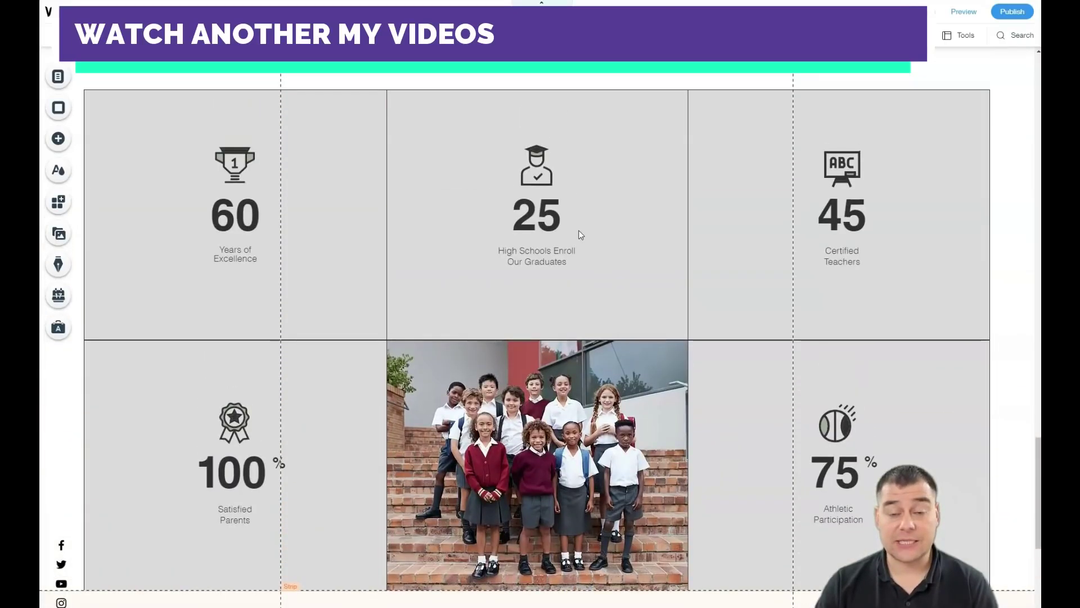
scroll(582, 235, "up", 7)
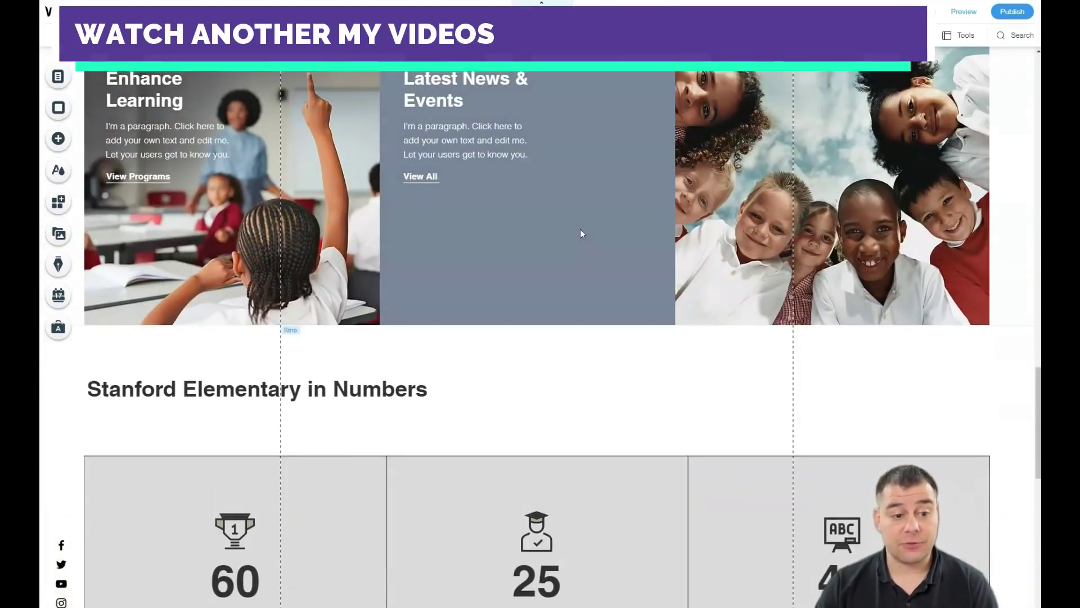
scroll(608, 210, "up", 2)
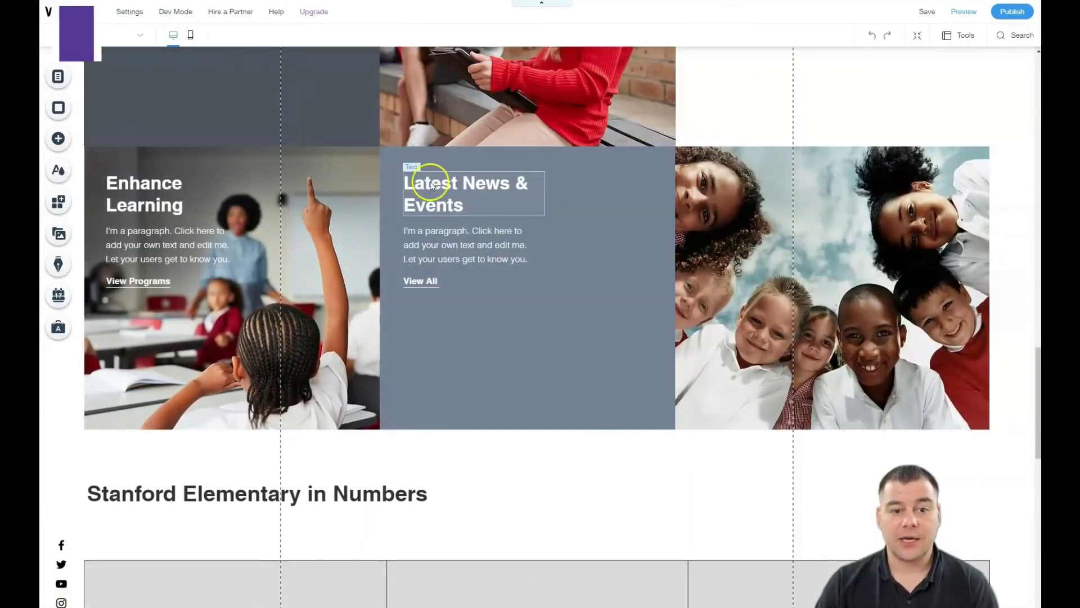
left_click_drag(431, 186, 528, 182)
left_click(464, 259)
left_click_drag(557, 319, 557, 328)
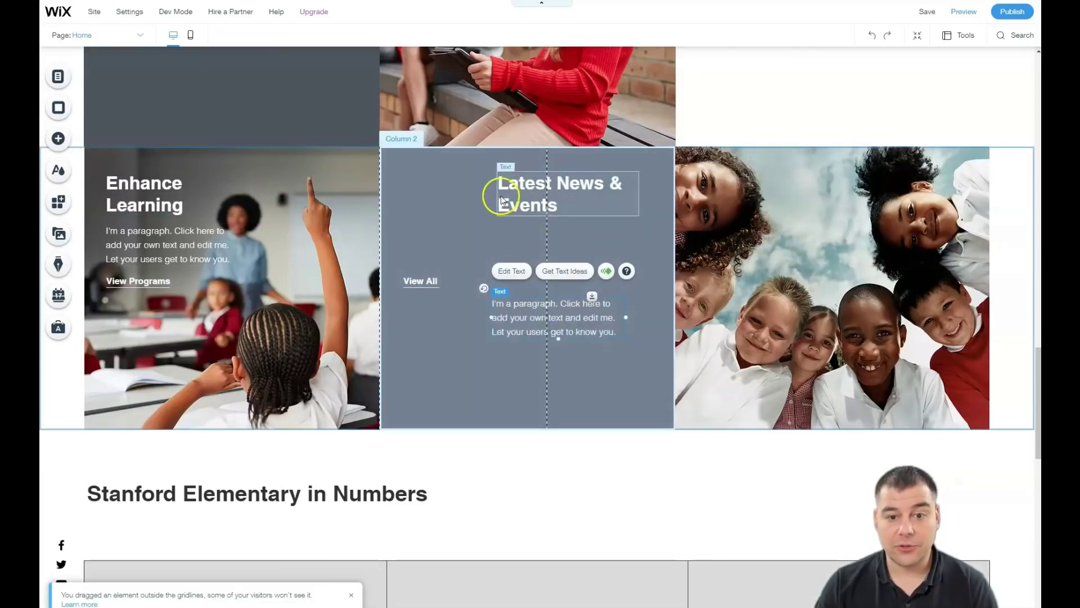